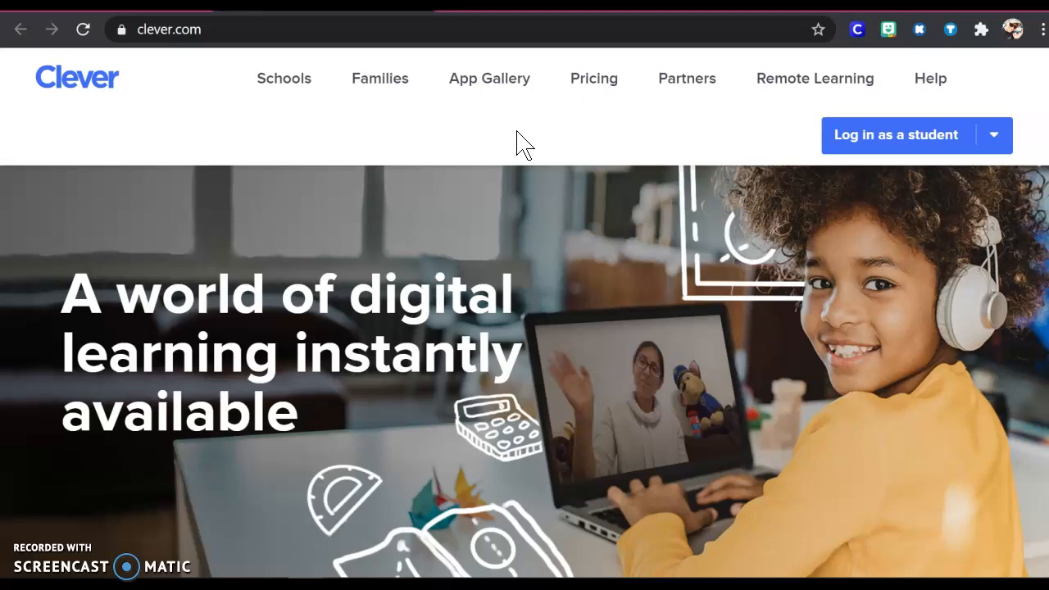
# - Log in to Clever as Teacher or Staff to reach the teacher homeroom page
pyautogui.click(994, 141)
pyautogui.click(992, 146)
pyautogui.click(992, 146)
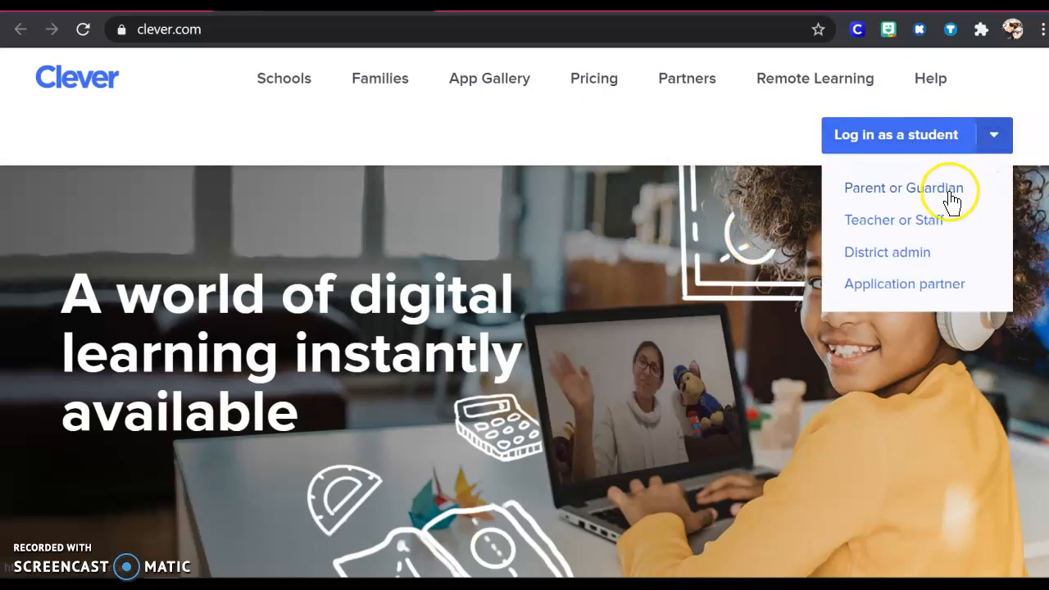
pyautogui.click(894, 219)
pyautogui.click(582, 256)
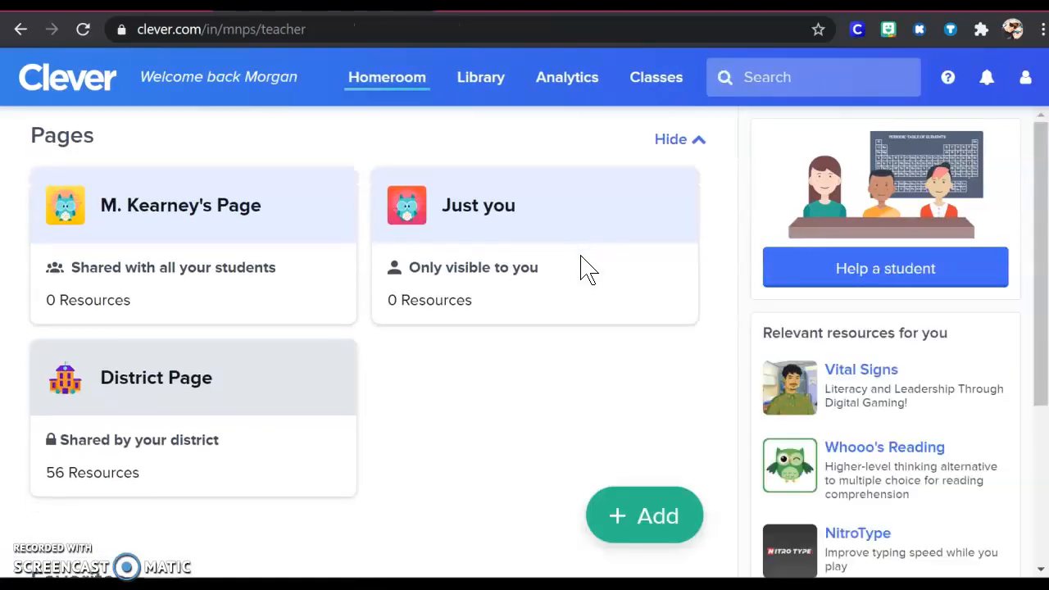
# - Launch OneNote from the district's Microsoft Office 365 apps on the Clever homeroom page
pyautogui.scroll(-4, 582, 269)
pyautogui.scroll(-4, 582, 268)
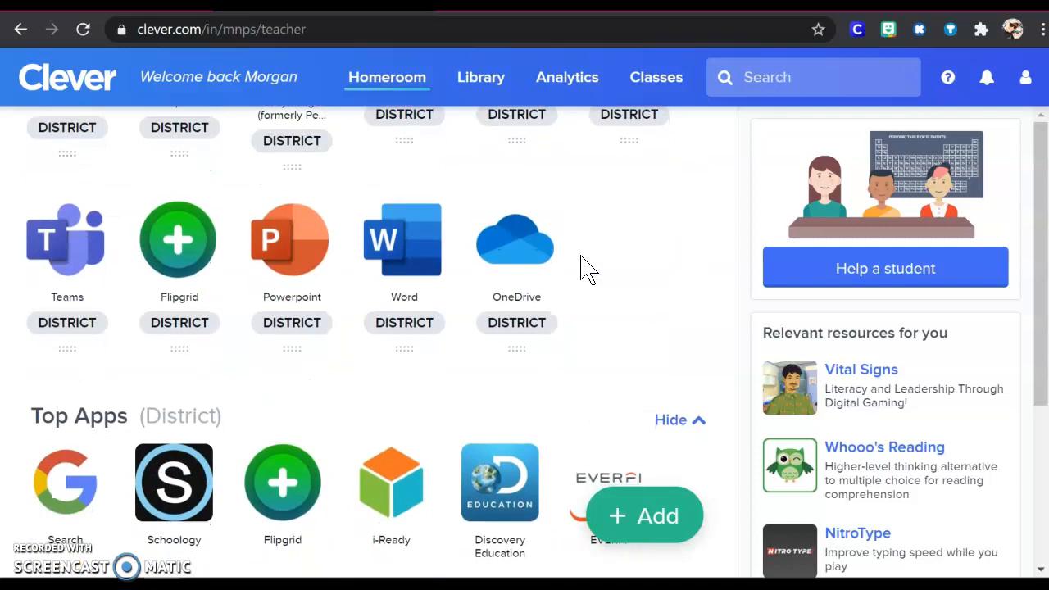
pyautogui.scroll(-2, 583, 269)
pyautogui.scroll(-5, 583, 268)
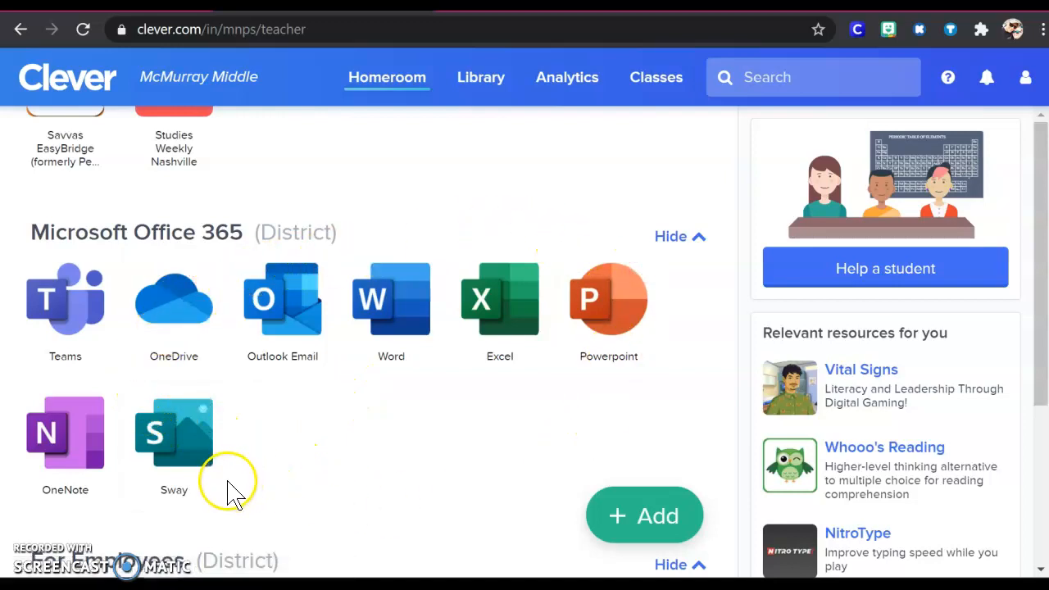
pyautogui.click(82, 467)
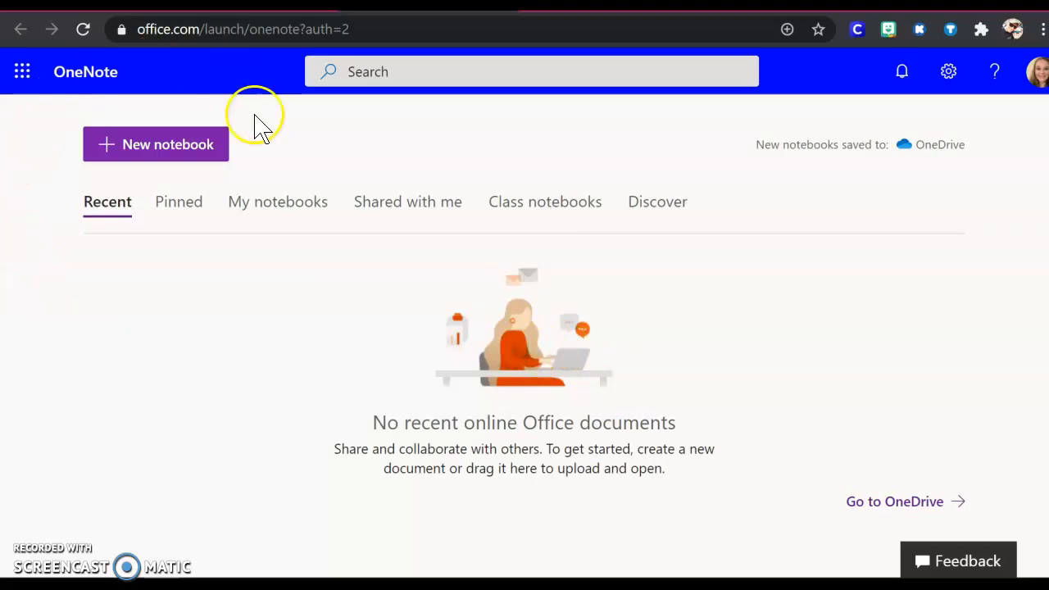
# - Create a new OneNote notebook named "Classroom Management Notes"
pyautogui.click(144, 155)
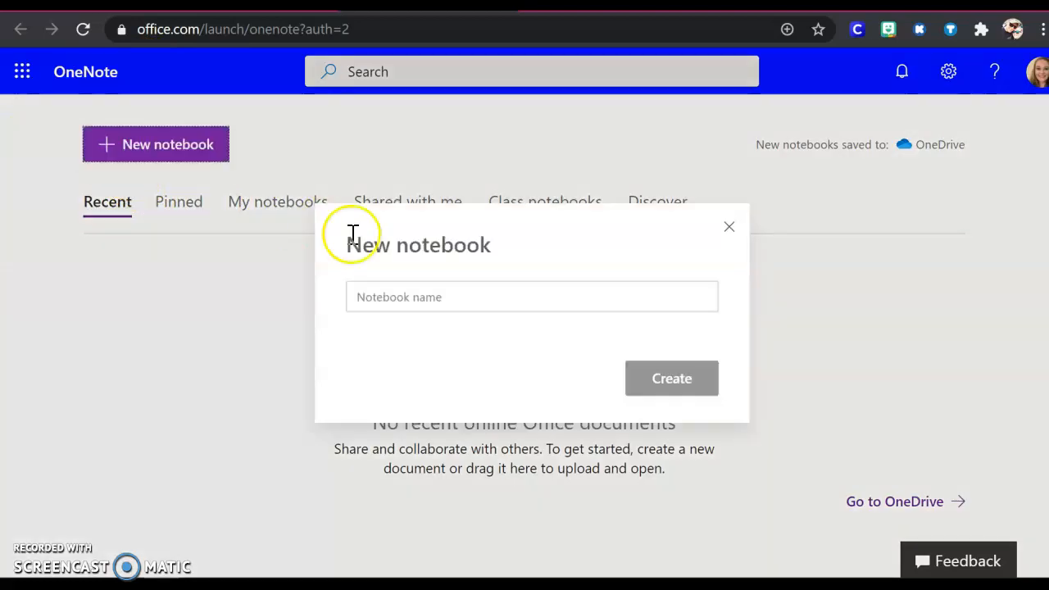
pyautogui.click(404, 291)
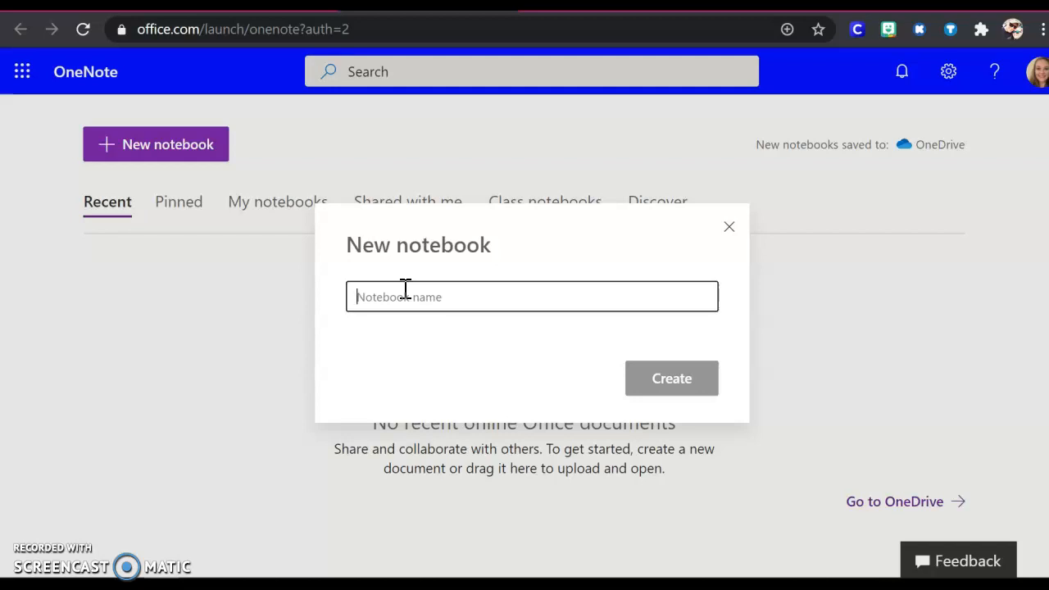
pyautogui.write('c')
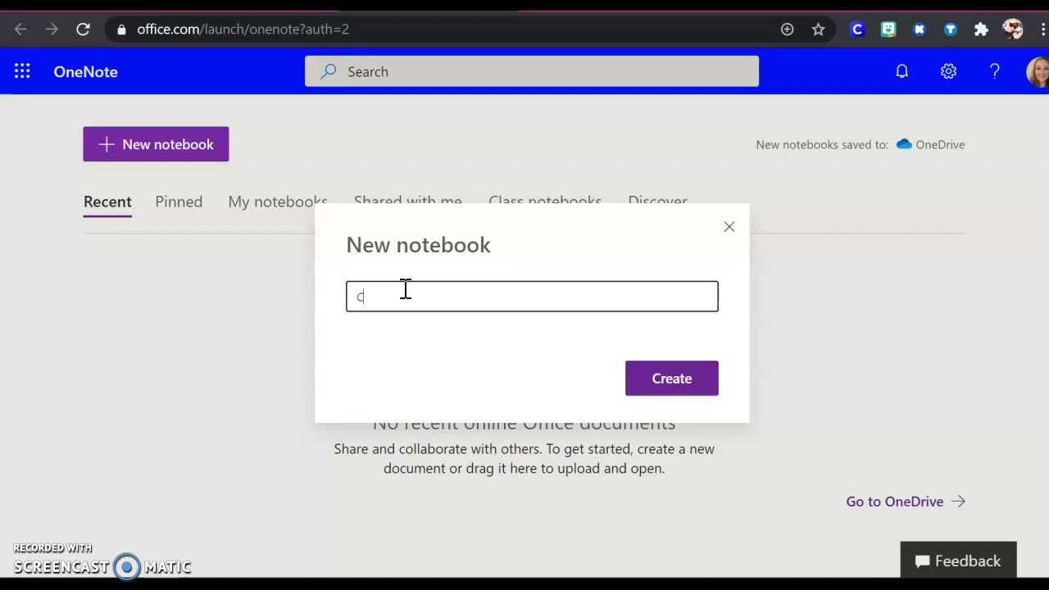
pyautogui.write('lassroom Management Notes')
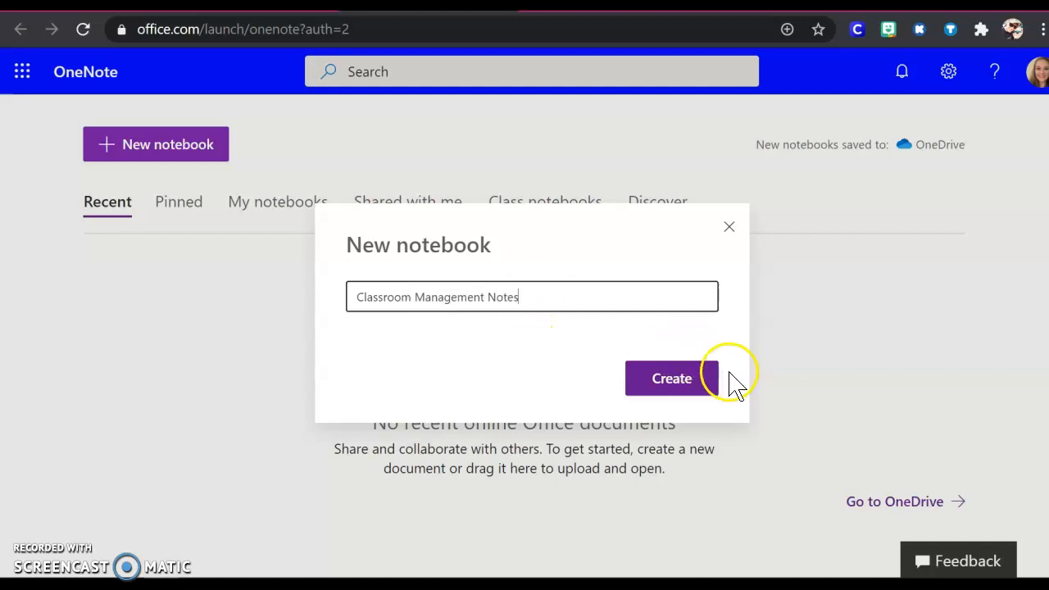
pyautogui.click(700, 391)
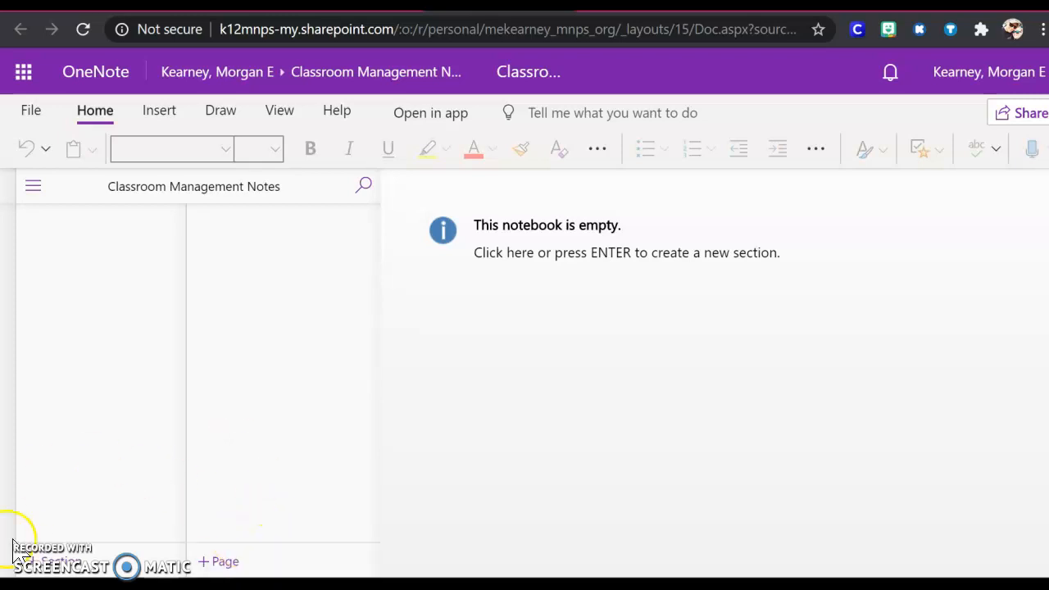
# - Add a section named "Classroom Philosophy" to the empty notebook
pyautogui.click(69, 564)
pyautogui.click(451, 321)
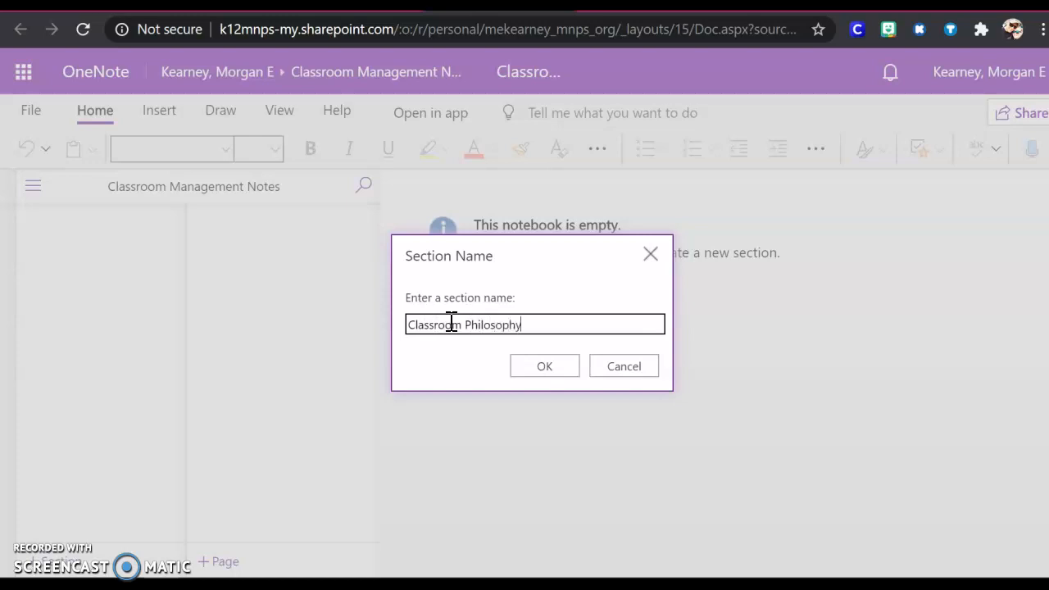
pyautogui.click(539, 367)
pyautogui.click(542, 367)
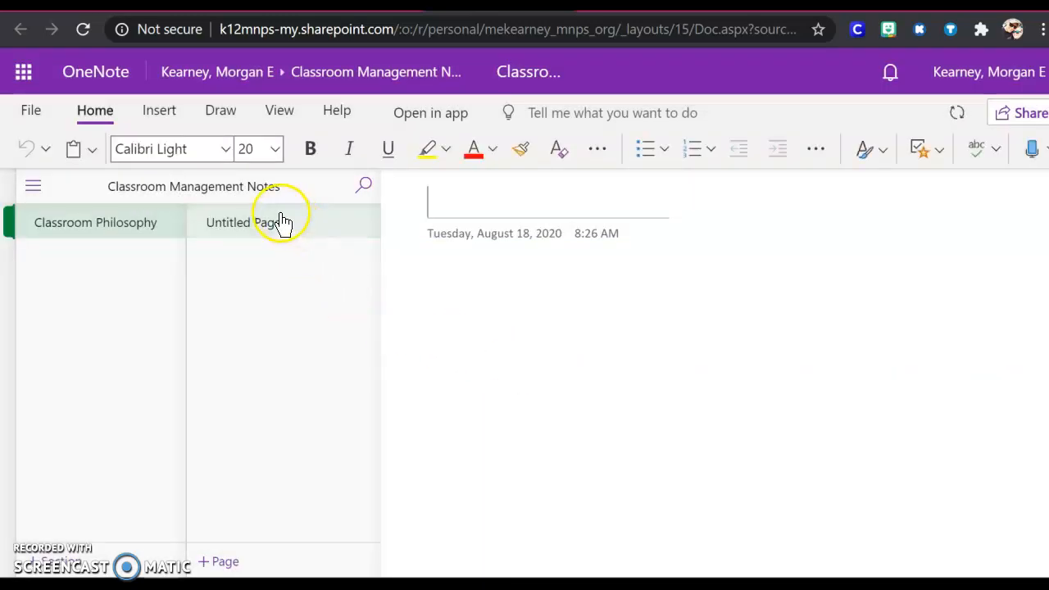
# - Title the untitled page in the Classroom Philosophy section "Management Plan"
pyautogui.click(481, 191)
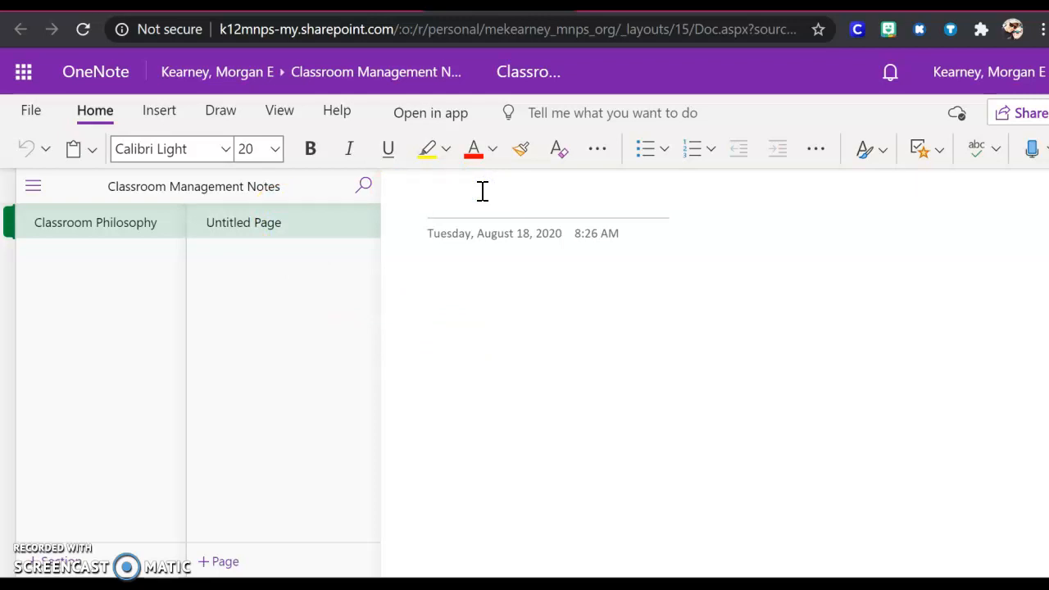
pyautogui.write('Manag')
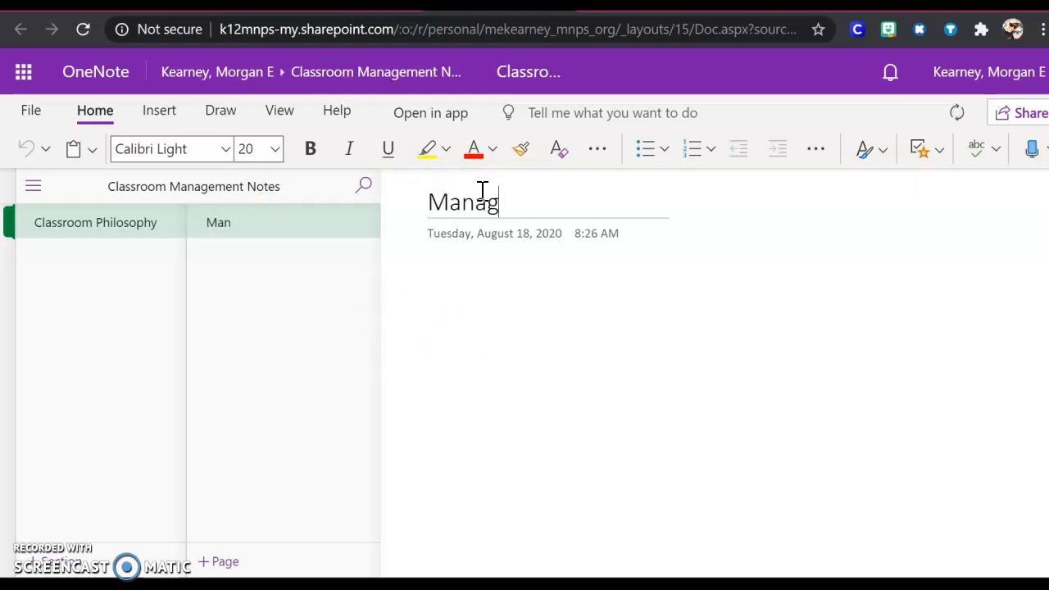
pyautogui.write('ement Plan')
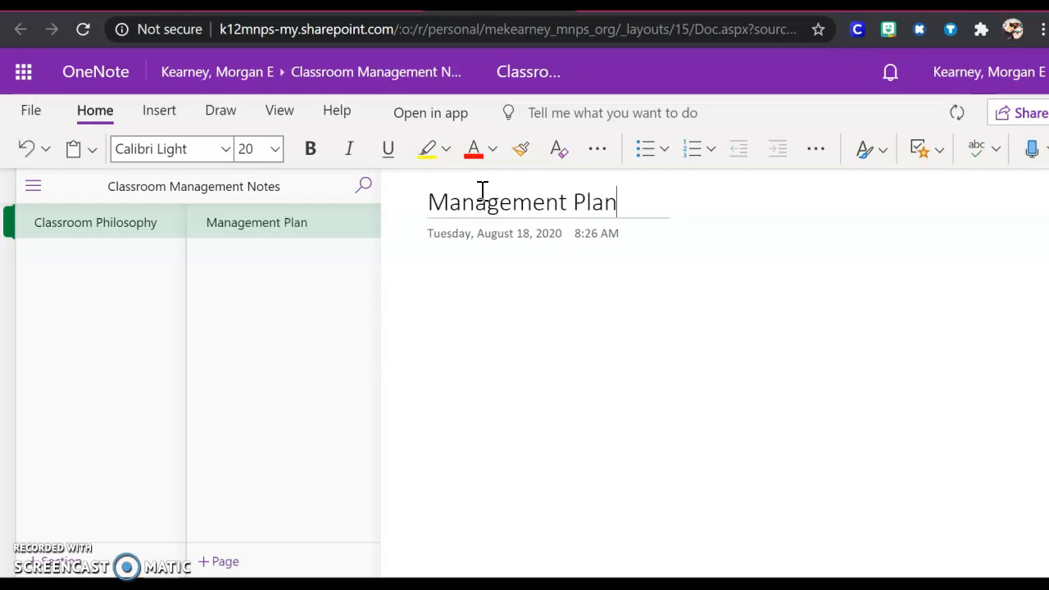
# - Write "Here is my classroom management plan" in the body of the Management Plan page and start a new line below it
pyautogui.click(514, 298)
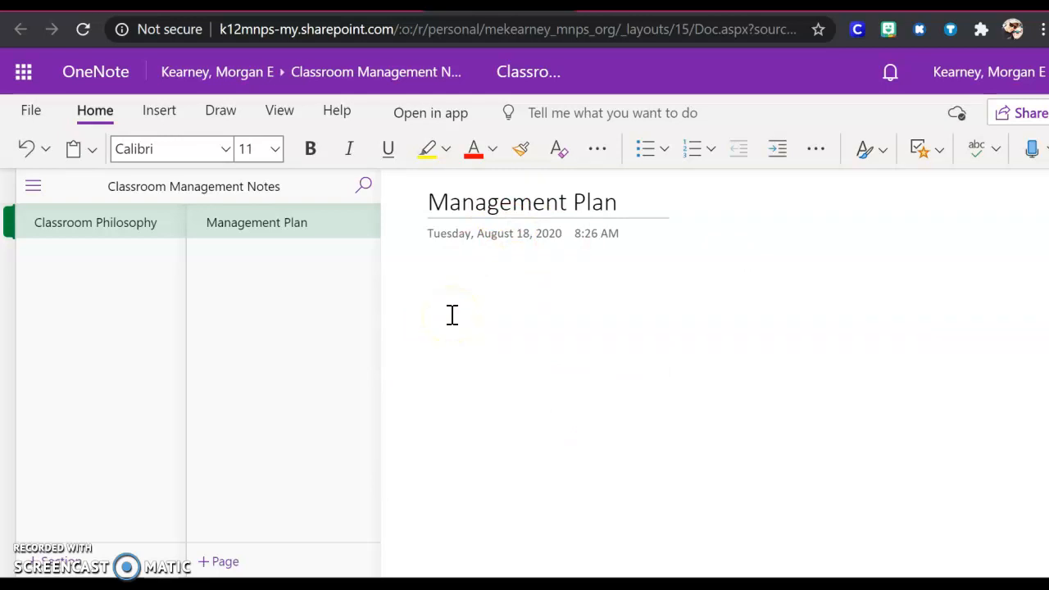
pyautogui.write('Here is my classroom management')
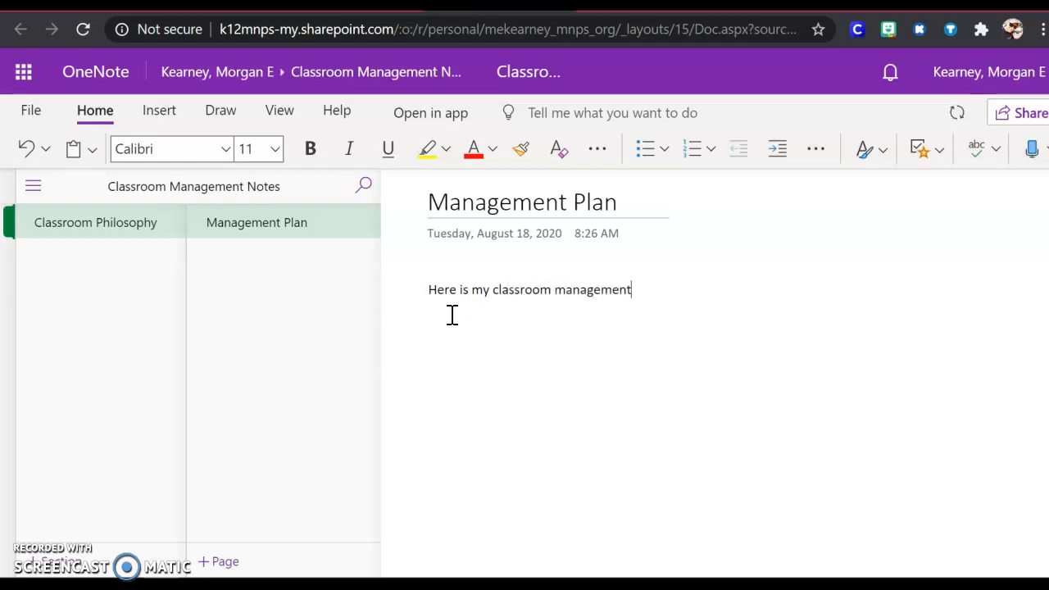
pyautogui.write(' plan')
pyautogui.click(689, 314)
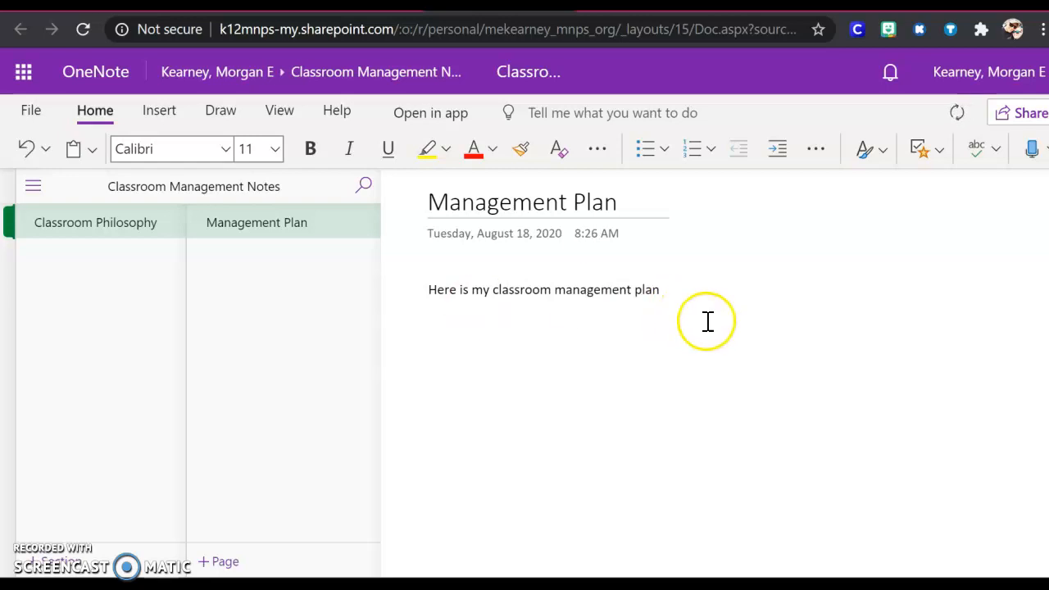
pyautogui.press('Return')
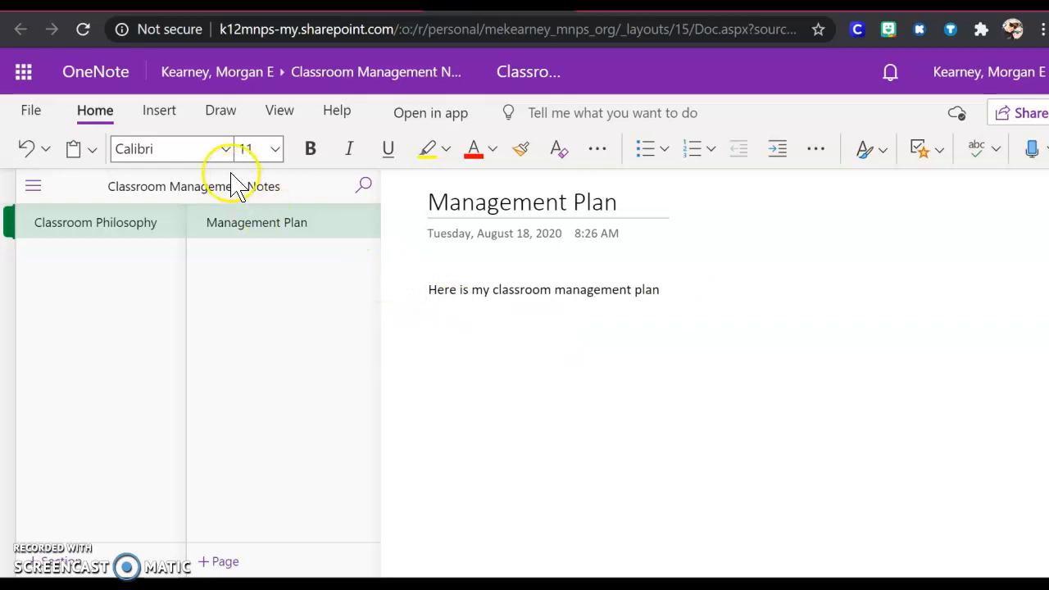
# - Start inserting a file printout on the page and browse to the TMA6511 folder inside Trevecca Coursework
pyautogui.click(165, 114)
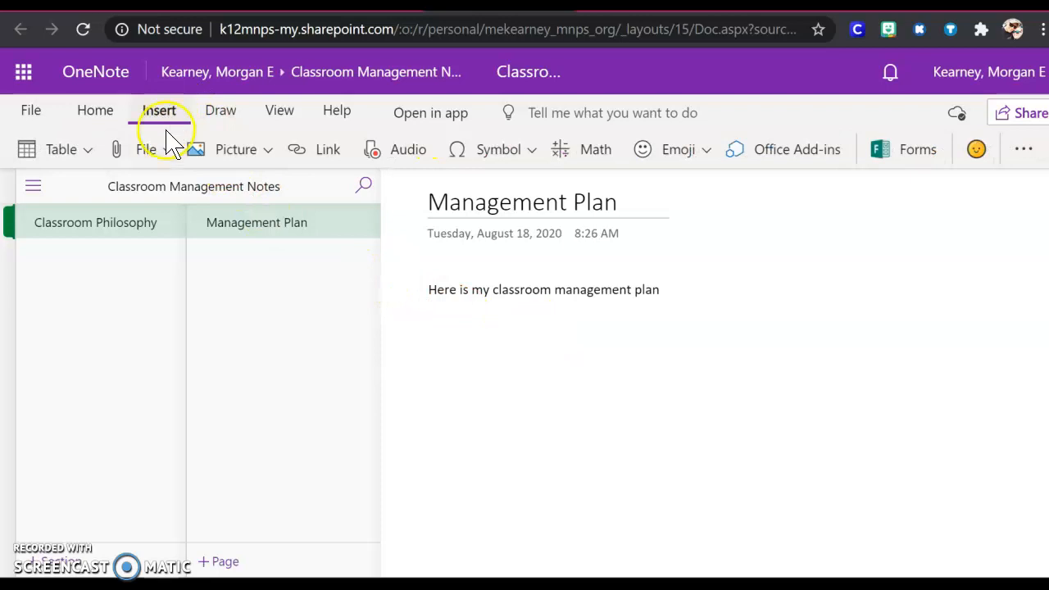
pyautogui.click(155, 152)
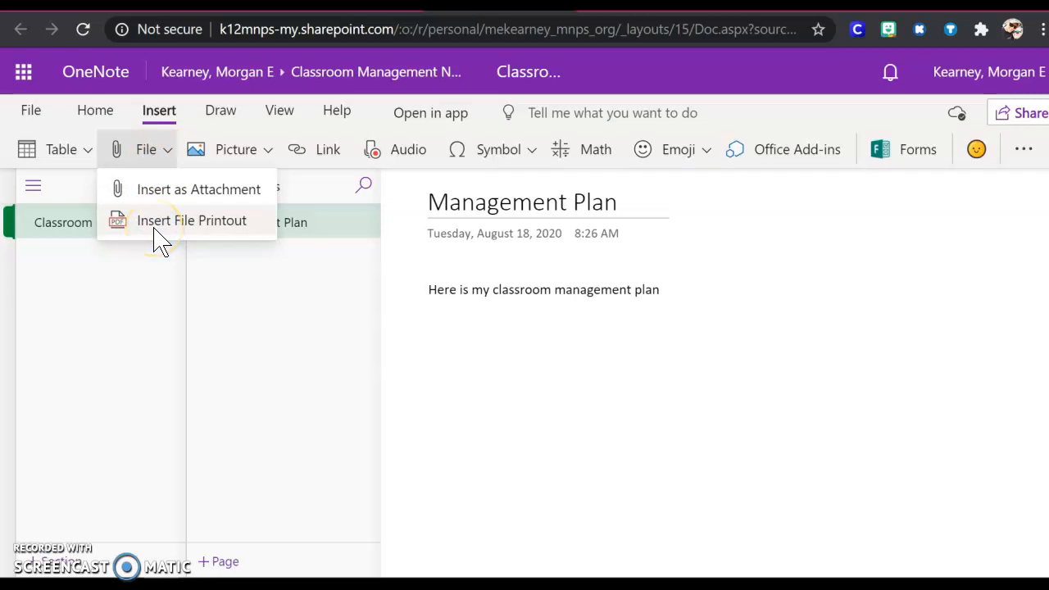
pyautogui.click(155, 232)
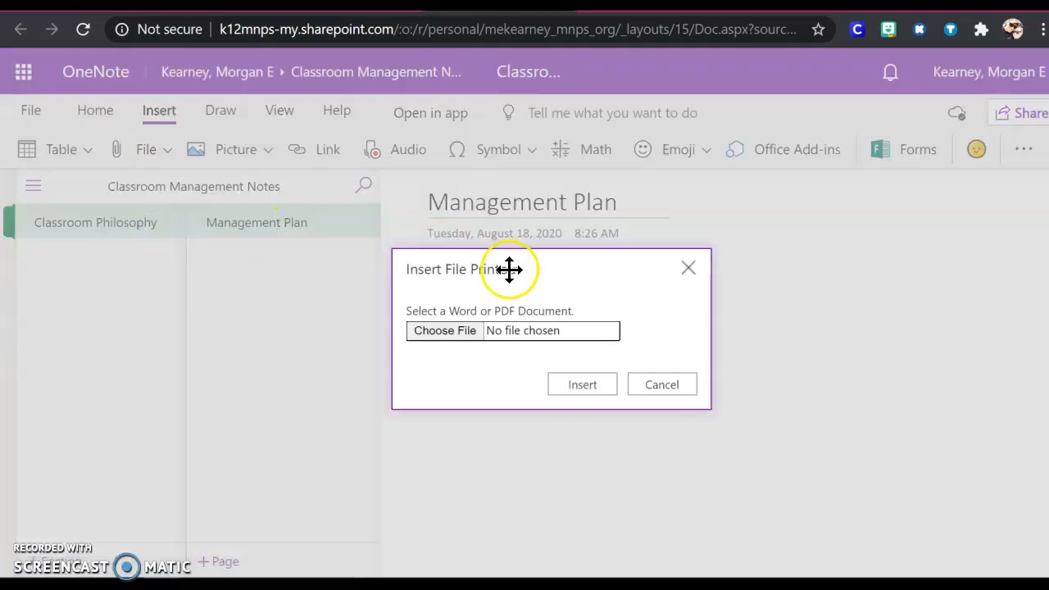
pyautogui.click(473, 331)
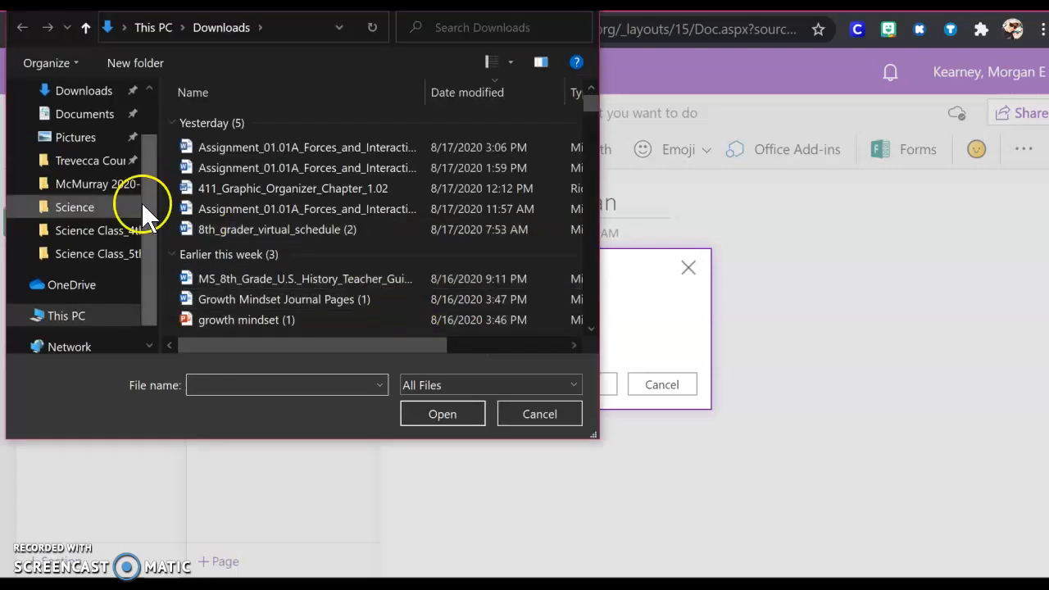
pyautogui.click(84, 162)
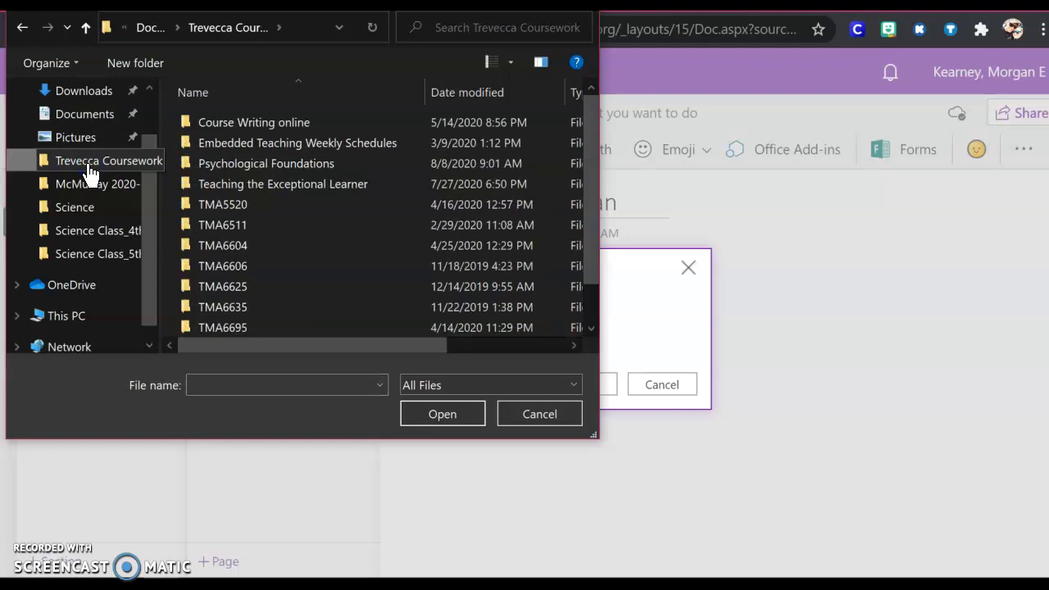
pyautogui.doubleClick(220, 225)
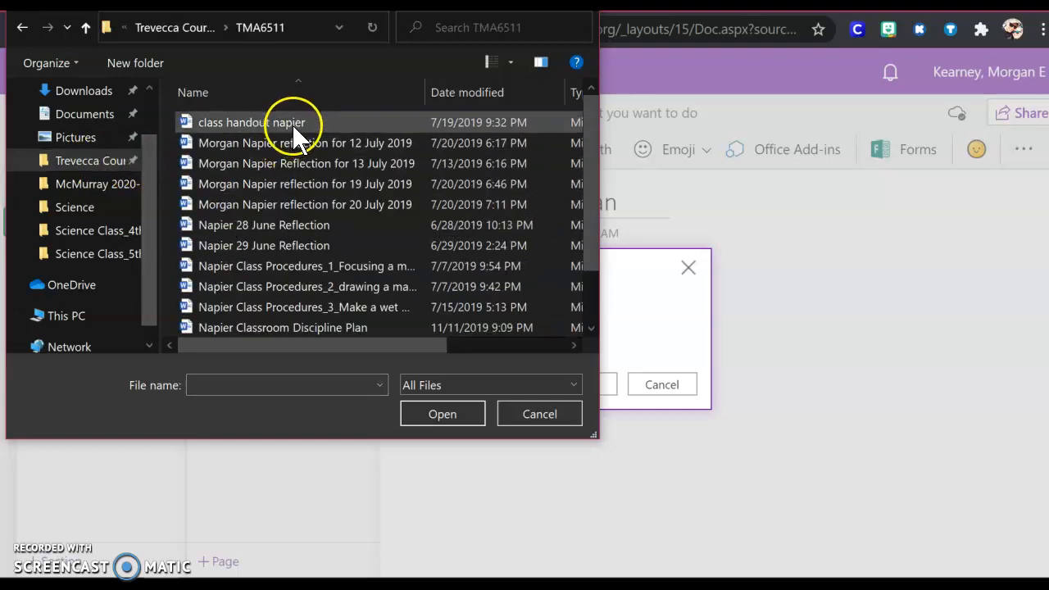
# - Choose the Classroom Discipline Plan Word document from the folder and insert it as a printout
pyautogui.scroll(-1, 292, 139)
pyautogui.scroll(-1, 290, 132)
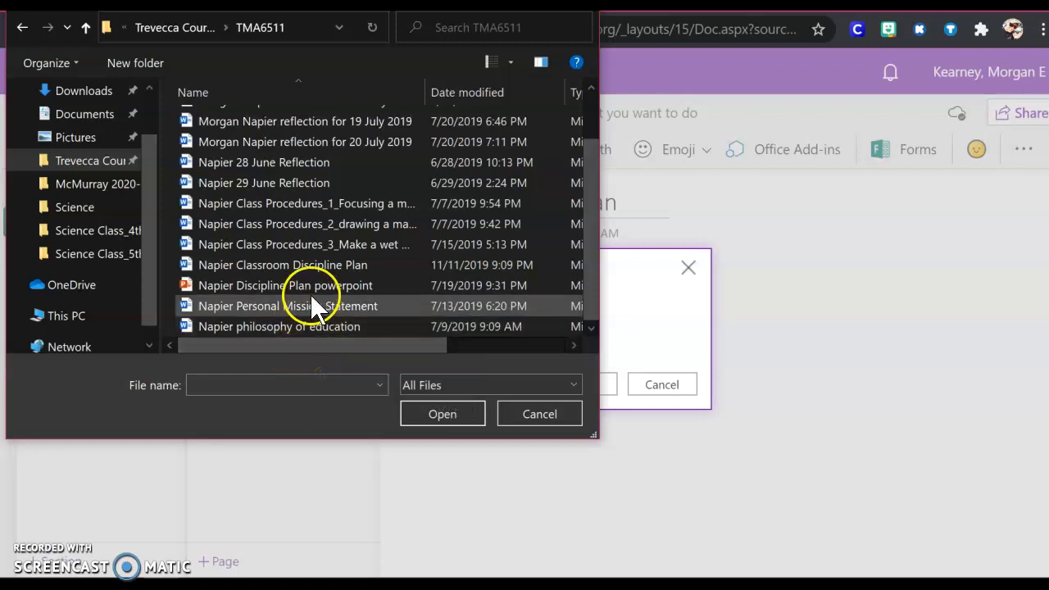
pyautogui.scroll(1, 306, 285)
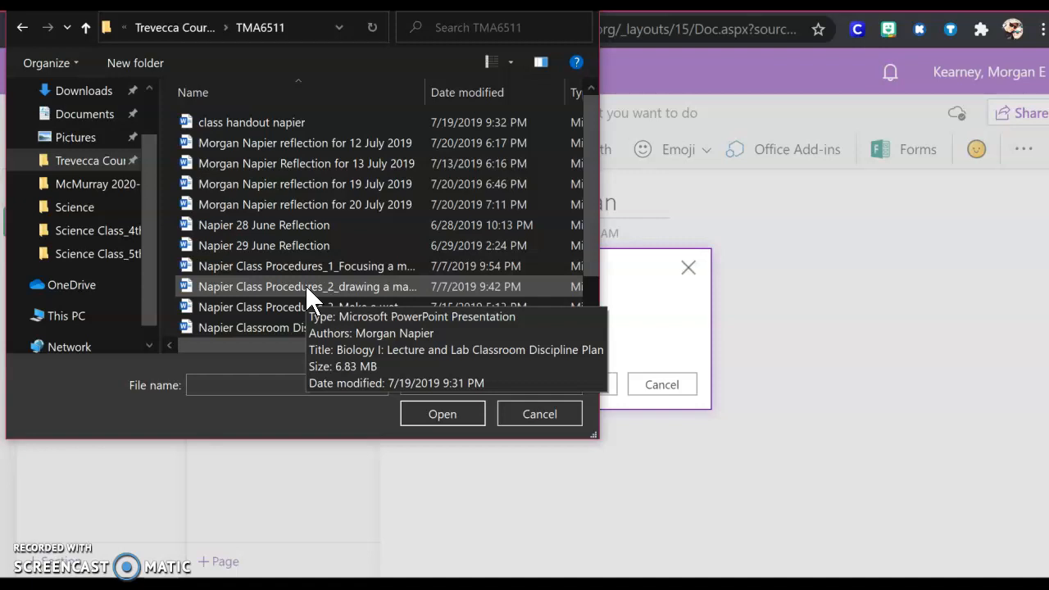
pyautogui.scroll(-1, 305, 285)
pyautogui.scroll(-1, 305, 284)
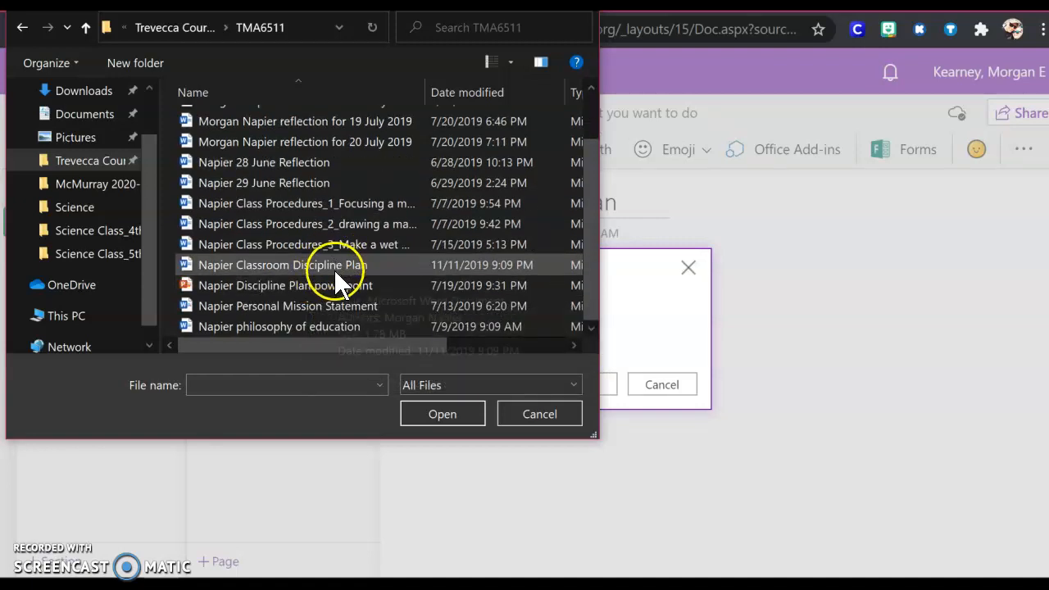
pyautogui.click(333, 269)
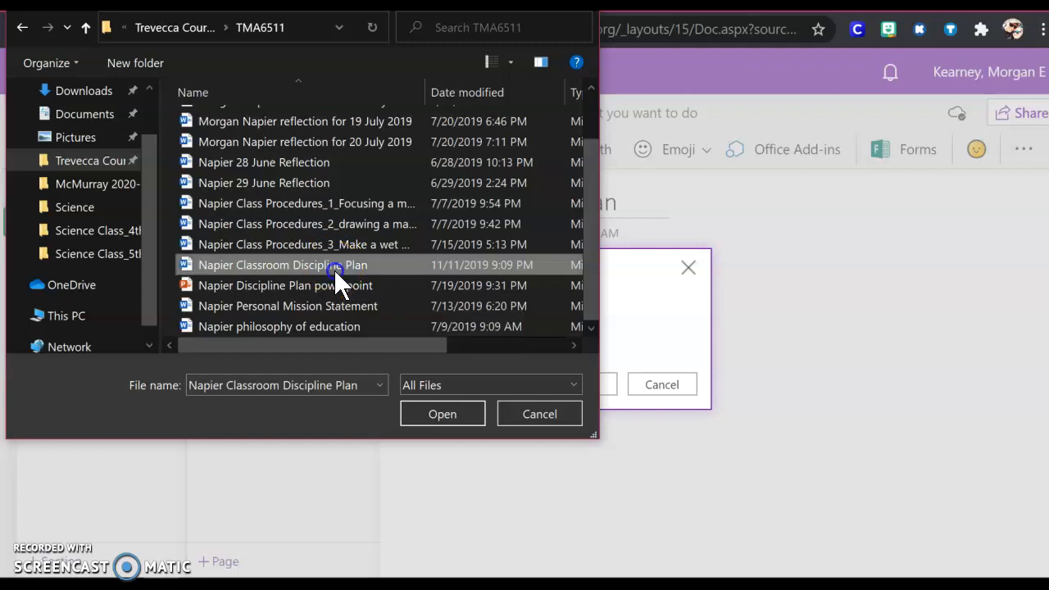
pyautogui.click(441, 415)
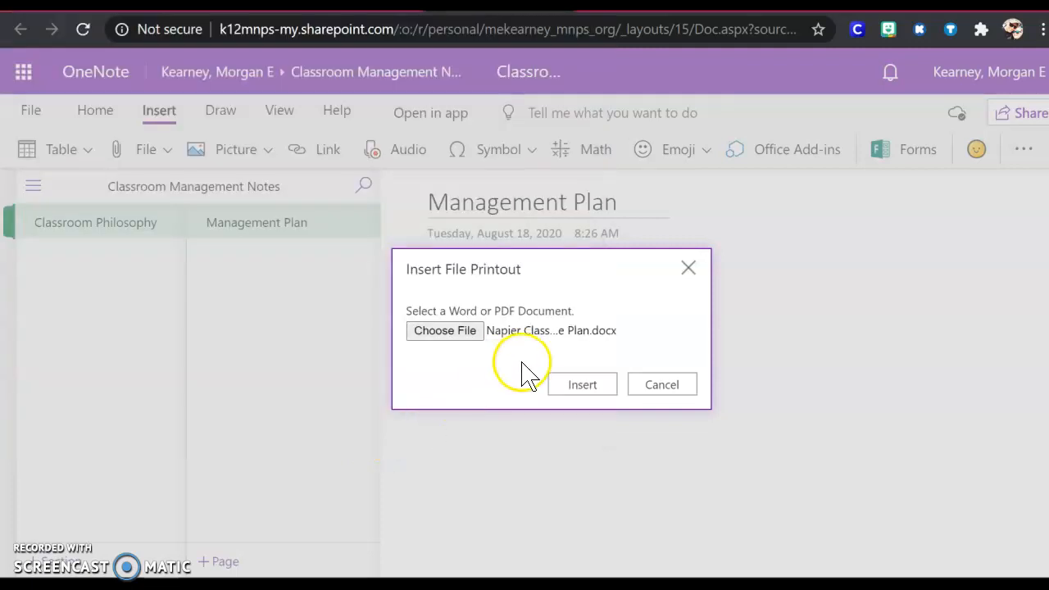
pyautogui.click(571, 383)
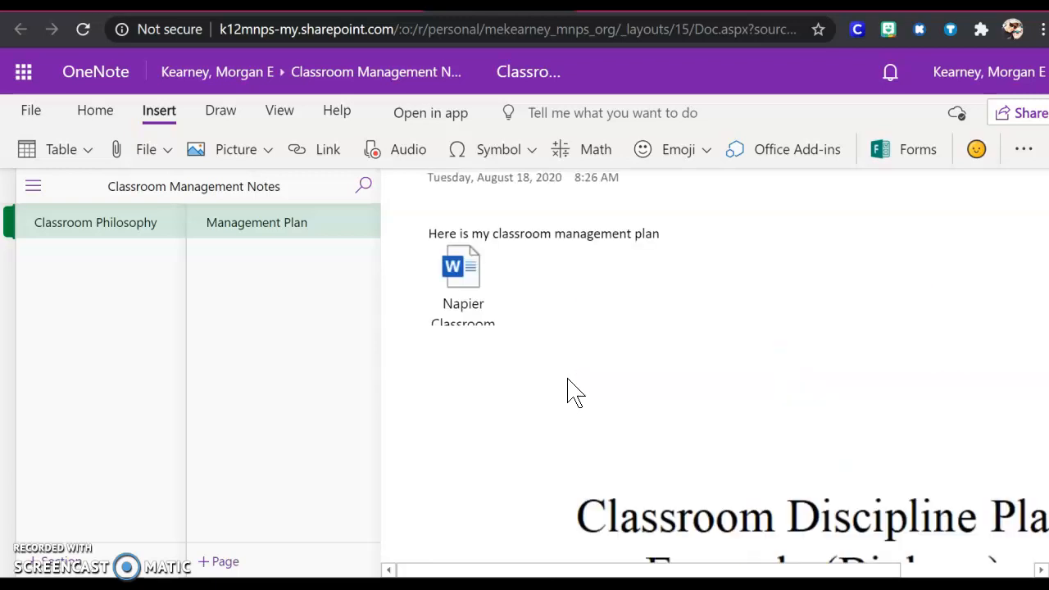
# - Look through the pages of the inserted Classroom Discipline Plan printout
pyautogui.scroll(-5, 574, 392)
pyautogui.scroll(-10, 575, 392)
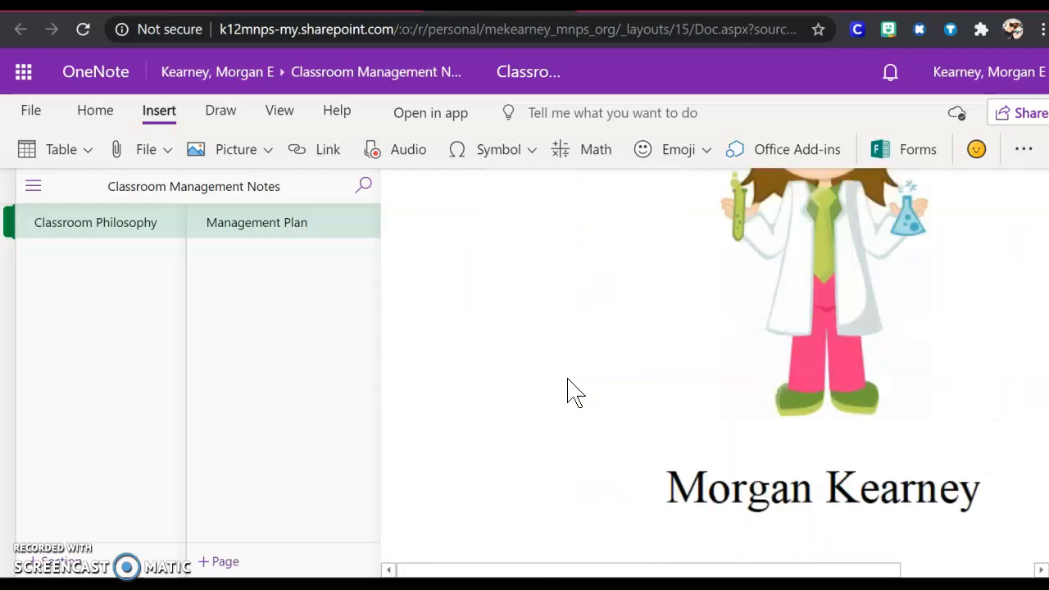
pyautogui.scroll(-10, 573, 390)
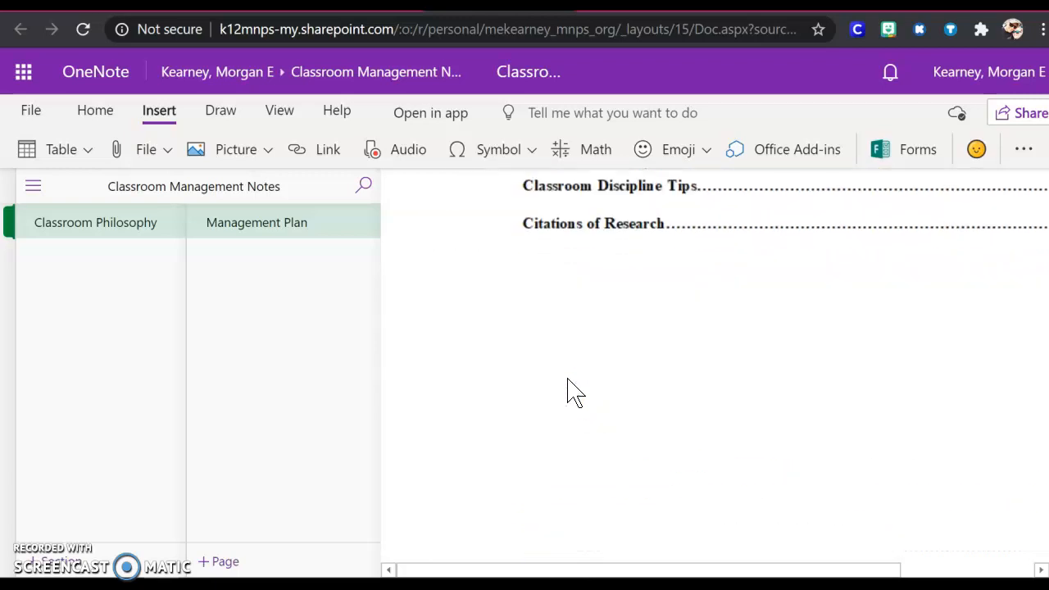
pyautogui.scroll(-10, 575, 392)
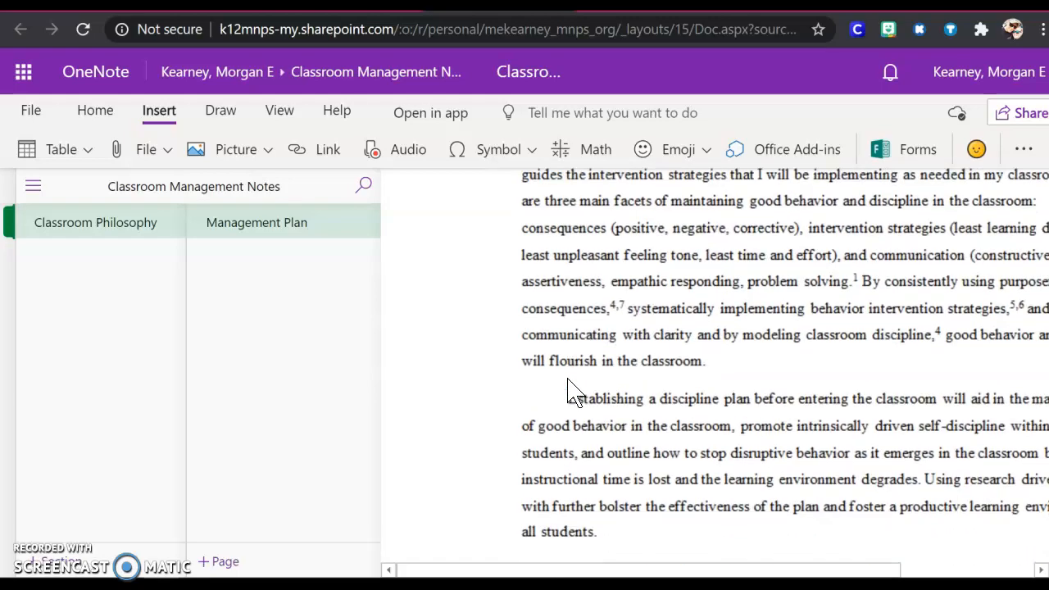
pyautogui.scroll(-5, 575, 392)
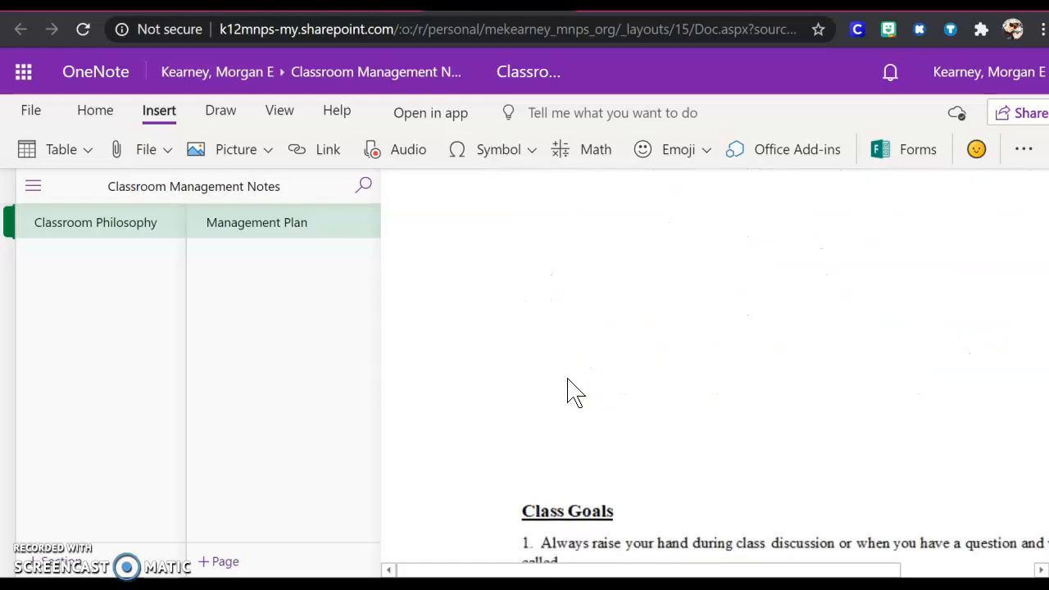
# - Add a new page to the Classroom Philosophy section and start inserting a file printout in its body
pyautogui.scroll(1, 575, 392)
pyautogui.scroll(10, 574, 392)
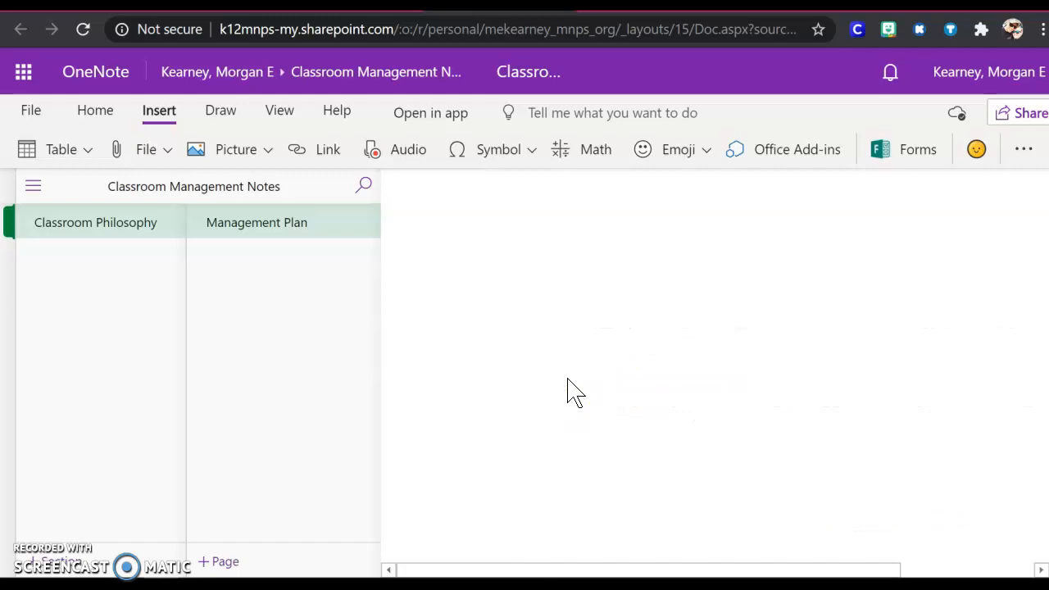
pyautogui.scroll(4, 575, 392)
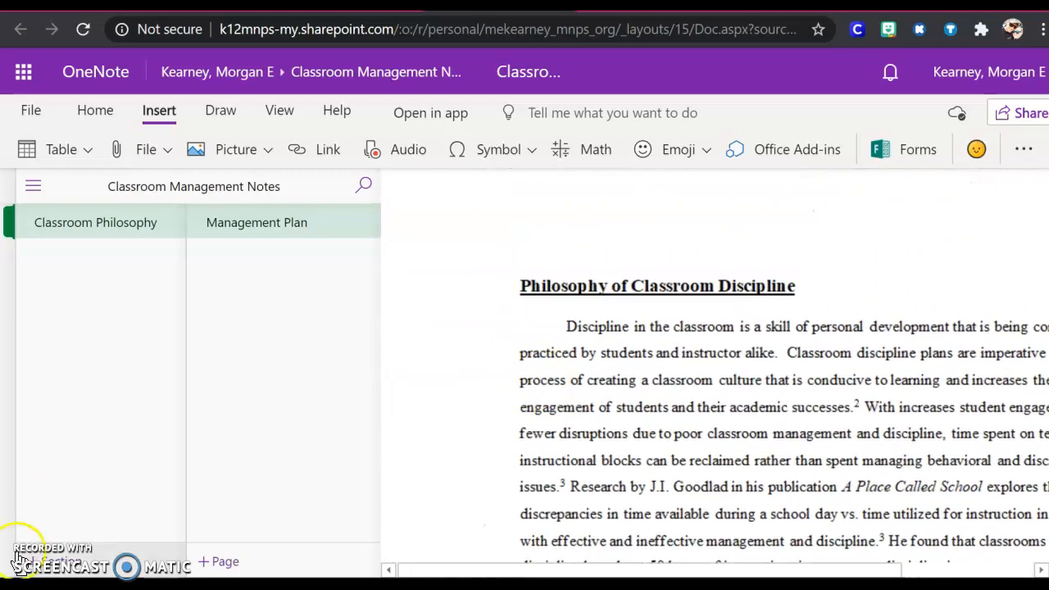
pyautogui.click(226, 564)
pyautogui.click(485, 293)
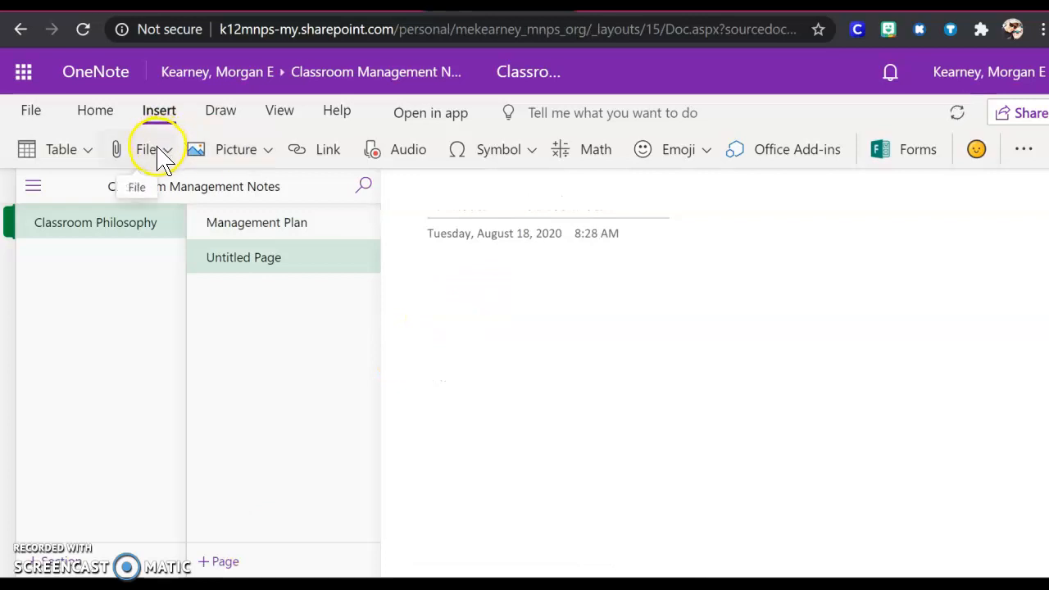
pyautogui.click(163, 157)
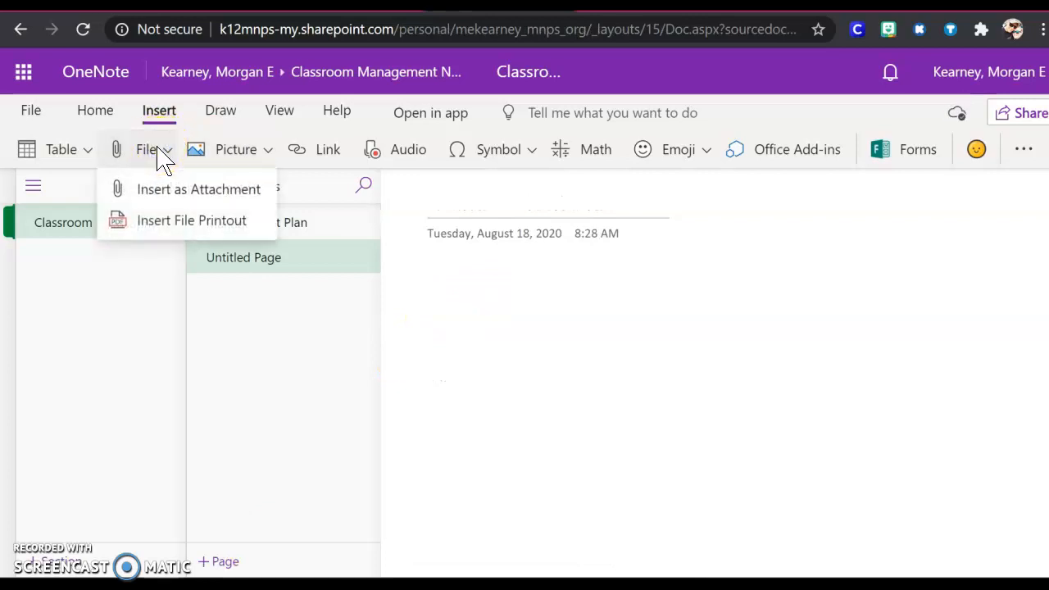
pyautogui.click(134, 224)
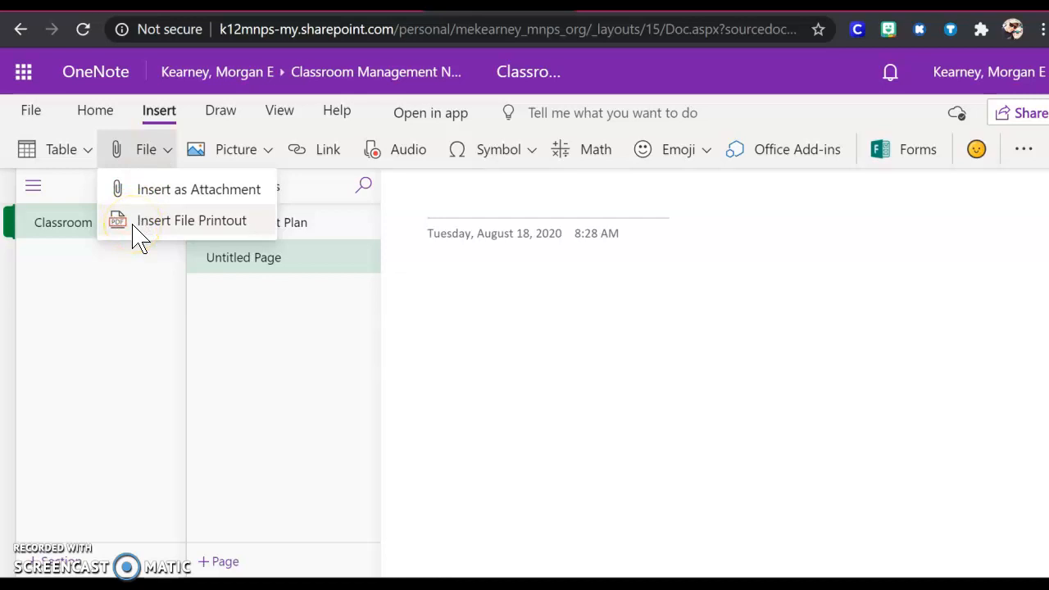
pyautogui.click(132, 225)
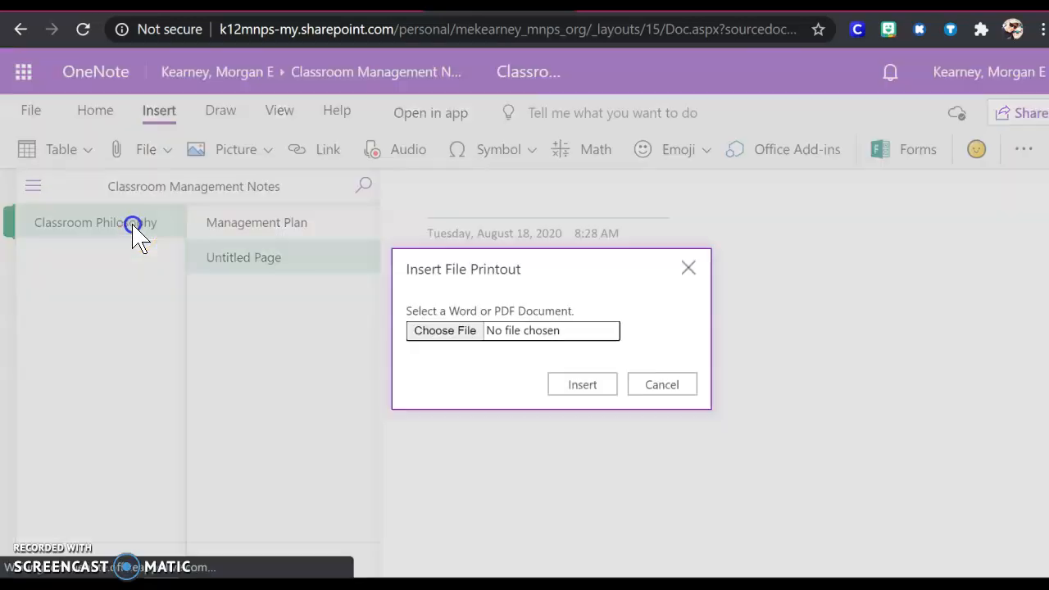
# - Choose the Personal Mission Statement Word document from the TMA6511 folder and insert it as a printout
pyautogui.click(449, 338)
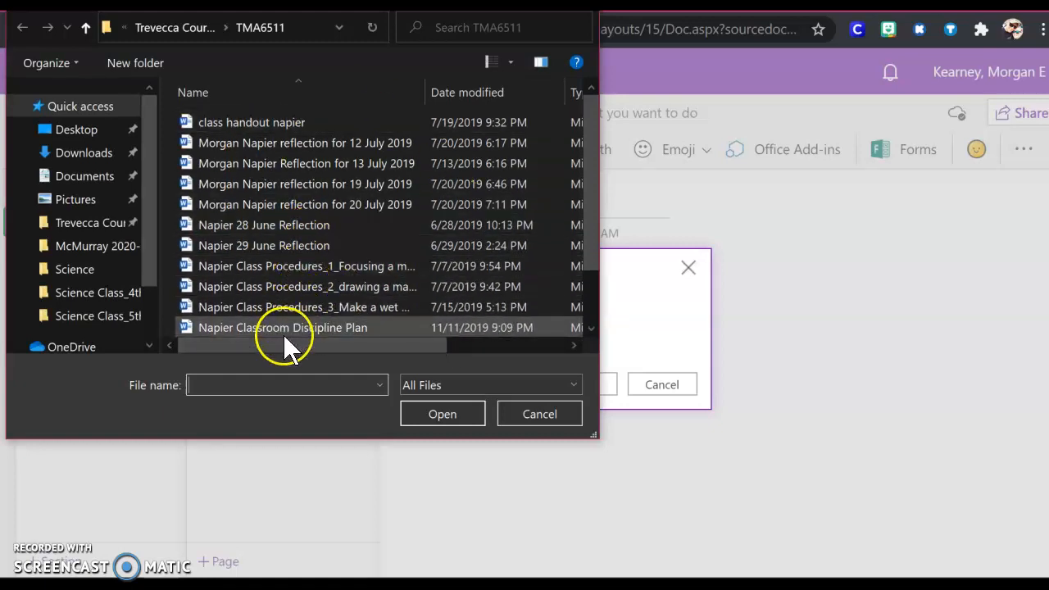
pyautogui.scroll(-1, 270, 222)
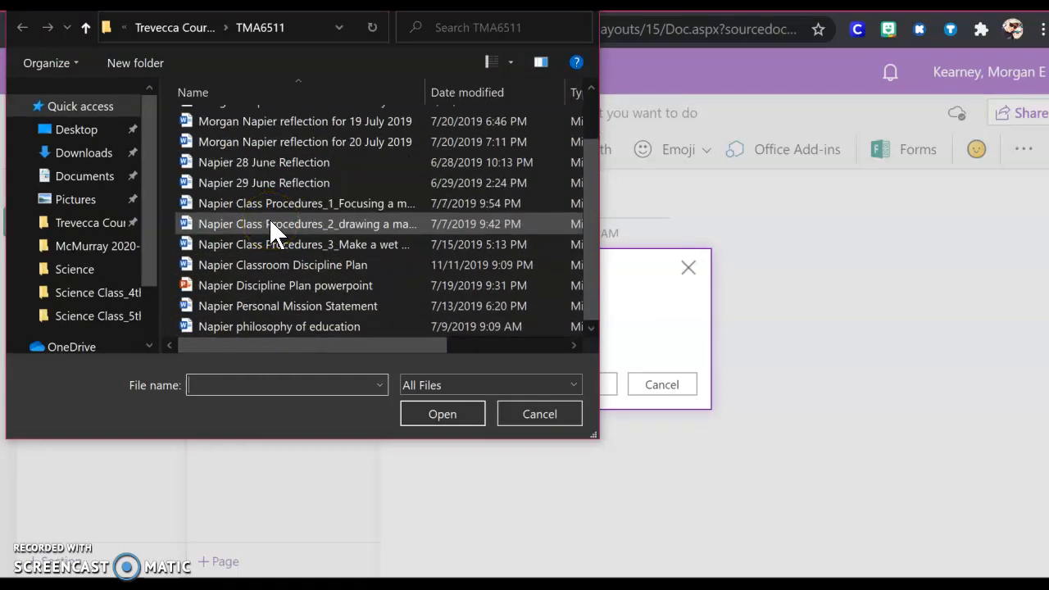
pyautogui.click(309, 308)
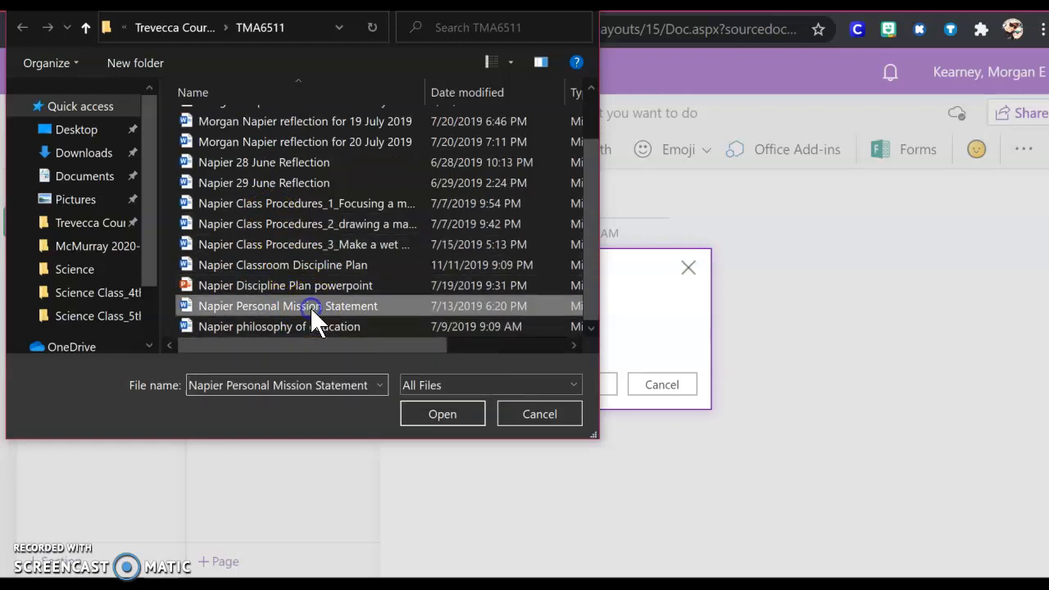
pyautogui.click(442, 414)
pyautogui.click(586, 394)
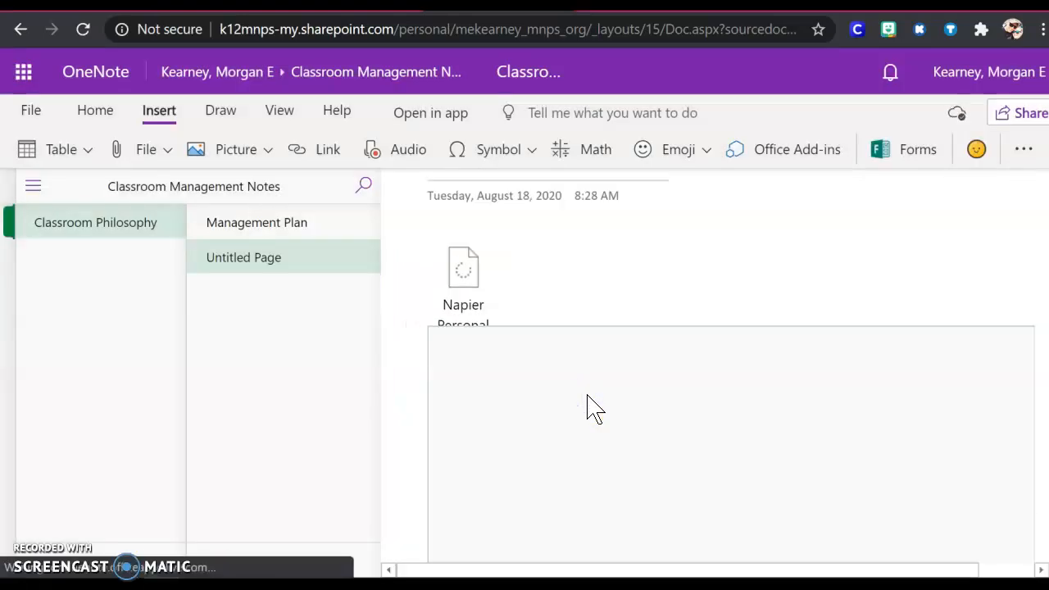
# - Title the new page "Personal Mission Statement" and look through the inserted printout
pyautogui.click(461, 203)
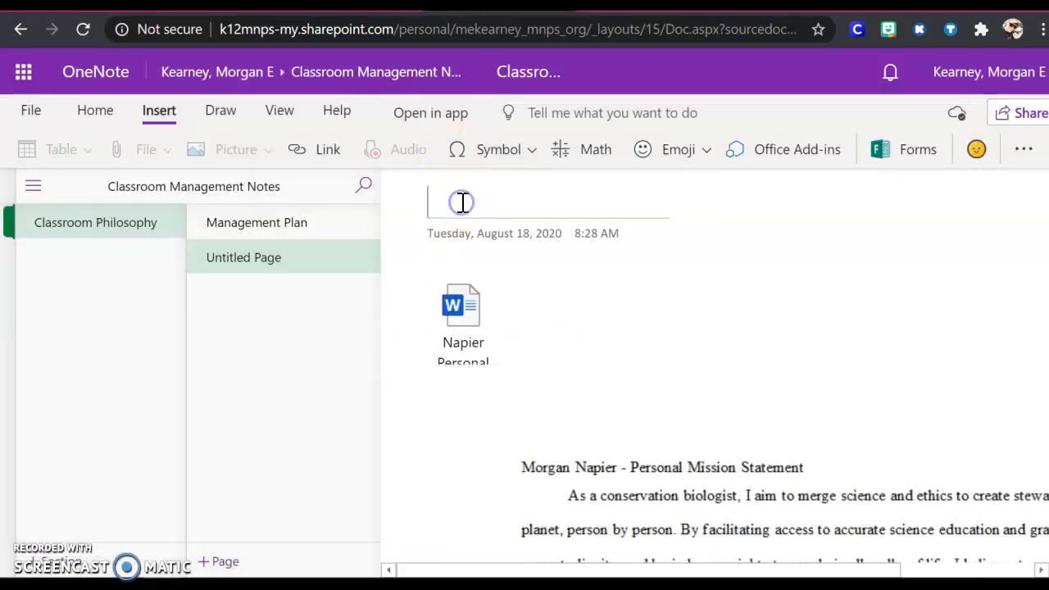
pyautogui.write('Personal Mission Statement')
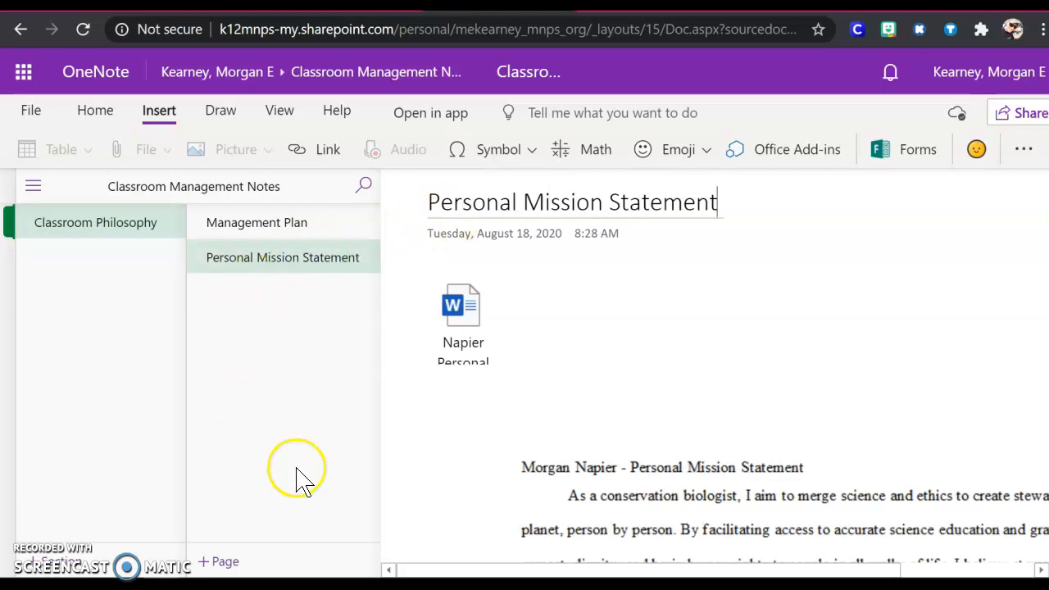
pyautogui.scroll(-10, 529, 474)
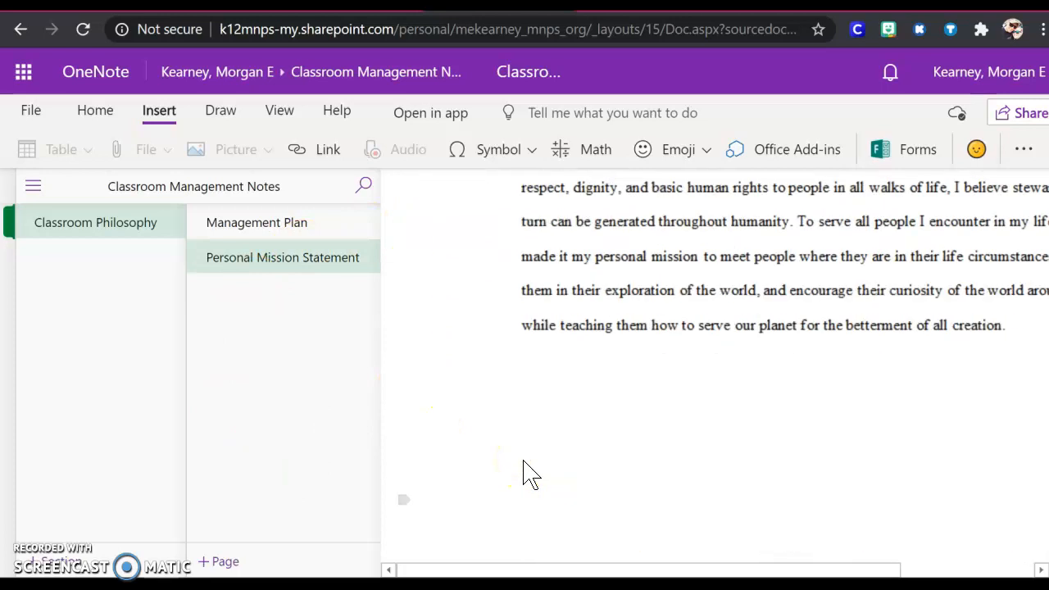
pyautogui.scroll(10, 529, 474)
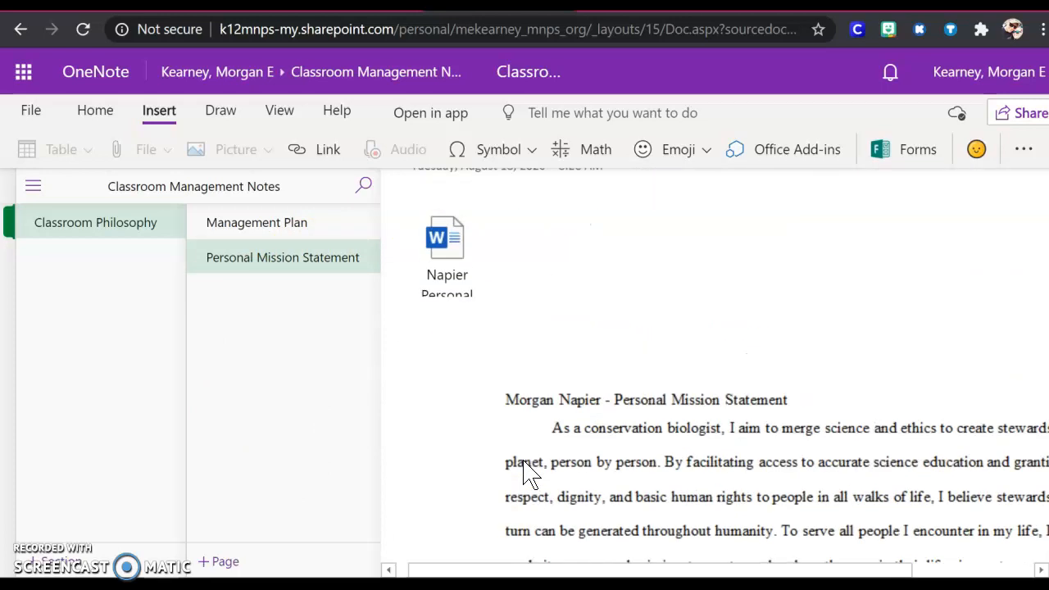
# - Add another page to the Classroom Philosophy section and browse for a Word document to insert as a printout
pyautogui.click(236, 563)
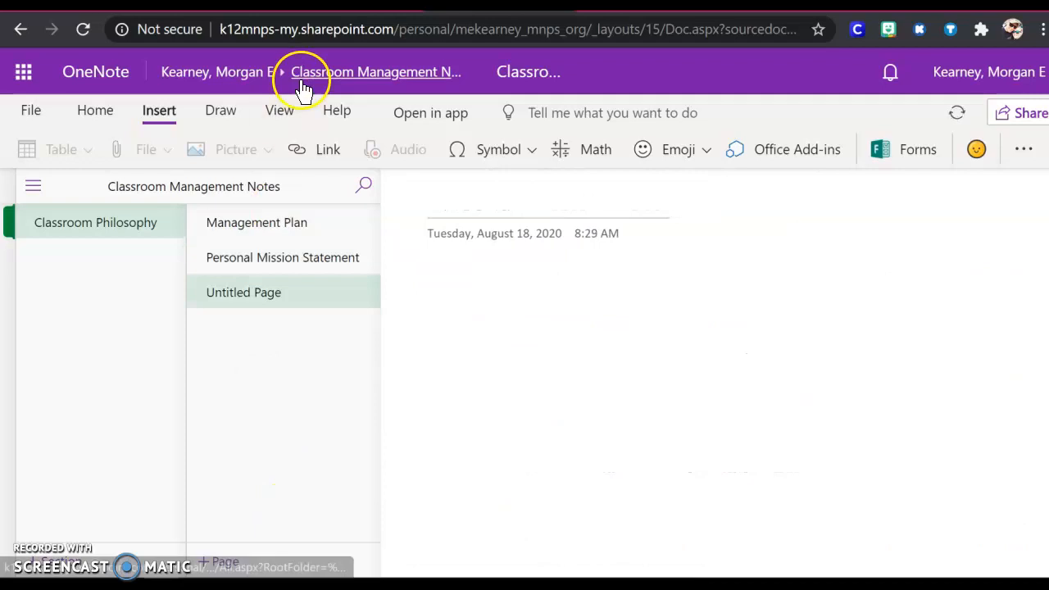
pyautogui.click(528, 308)
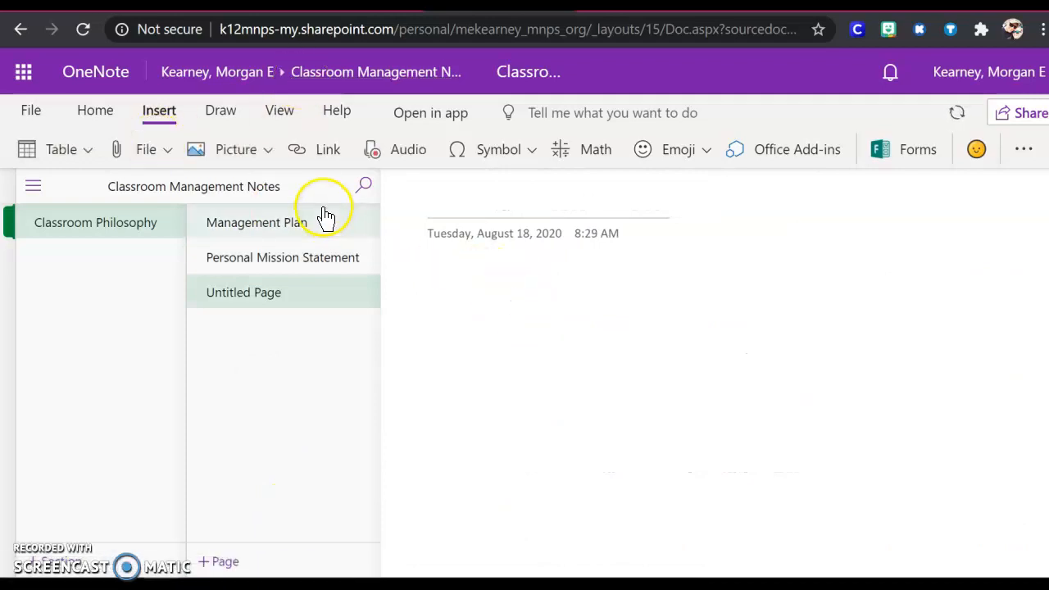
pyautogui.click(141, 156)
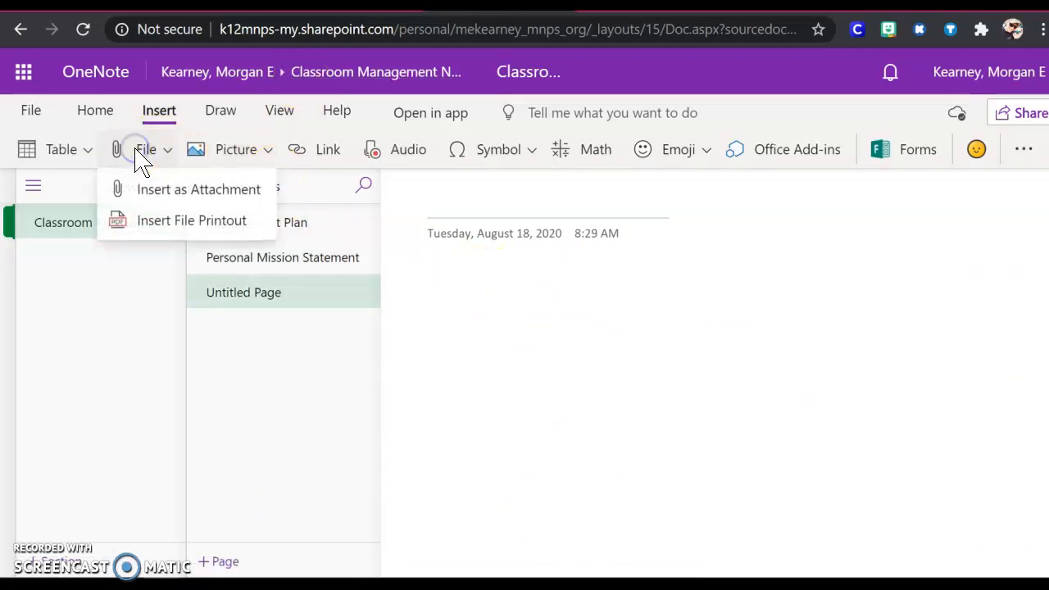
pyautogui.click(179, 232)
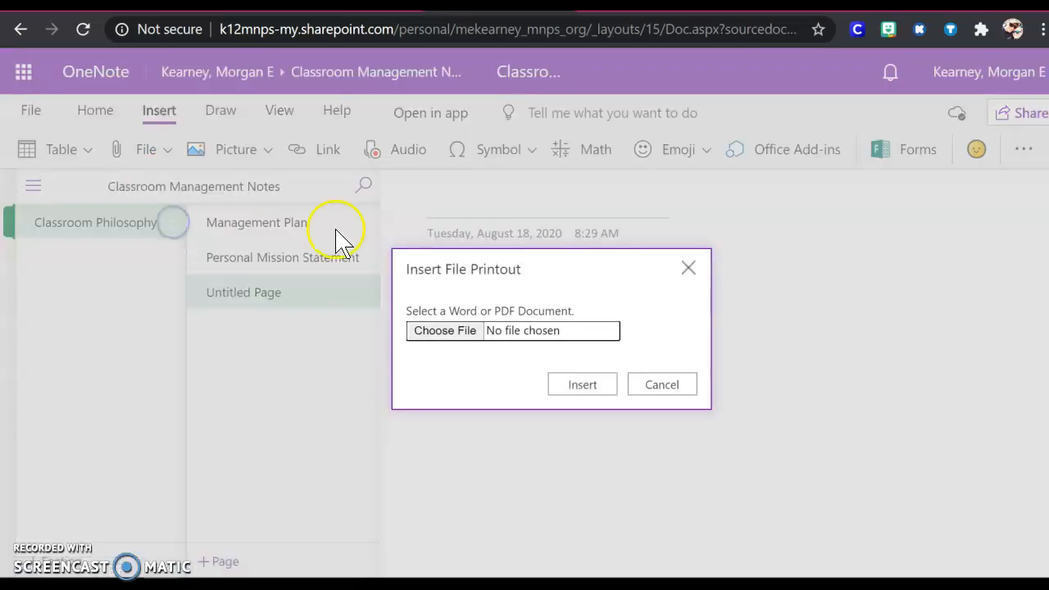
pyautogui.click(437, 332)
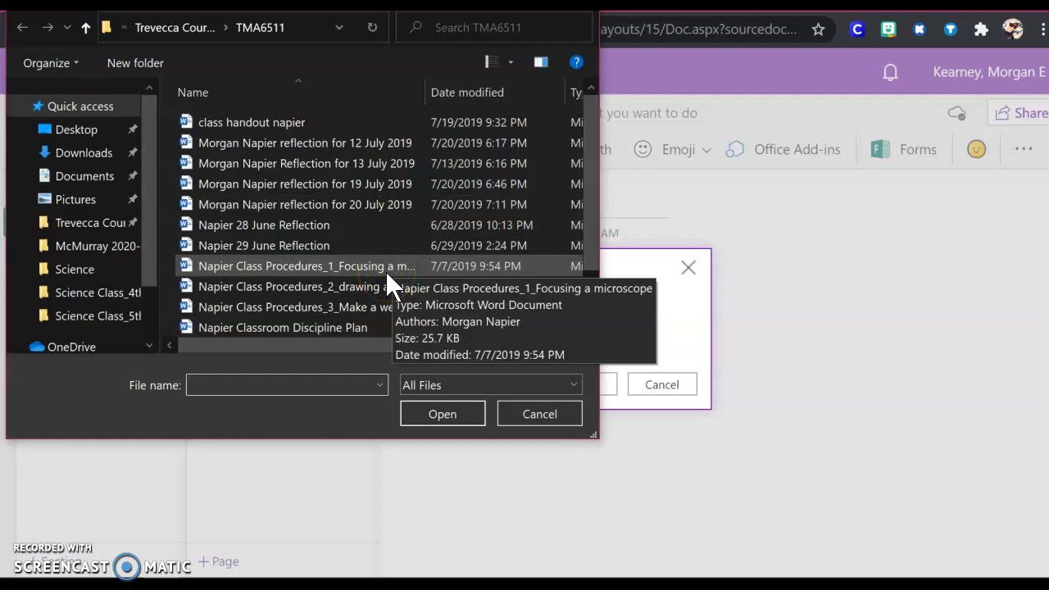
# - Choose the philosophy of education Word document from the TMA6511 folder and insert it as a printout
pyautogui.scroll(-1, 387, 275)
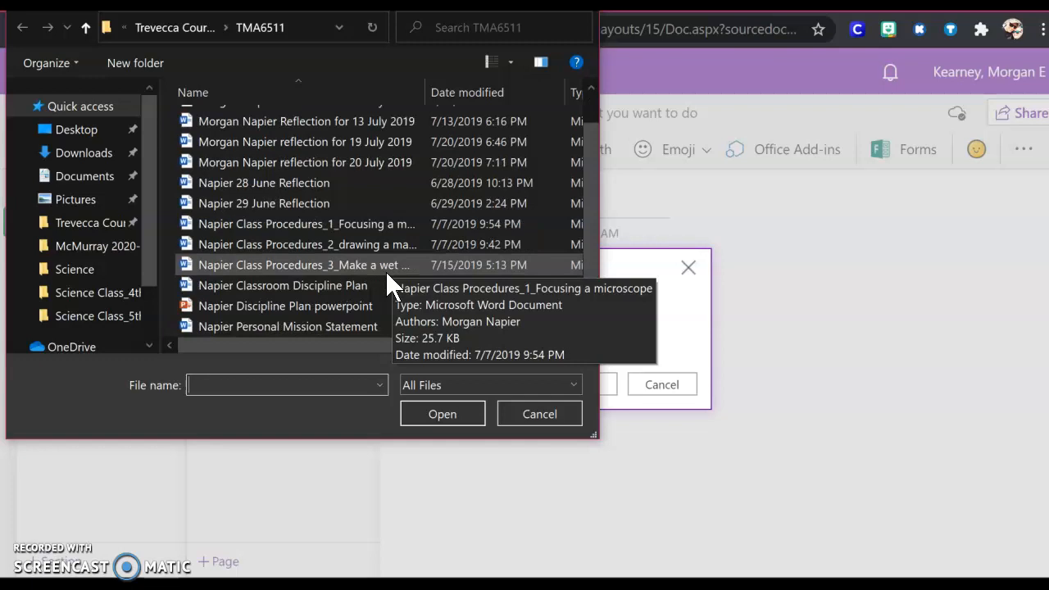
pyautogui.click(328, 269)
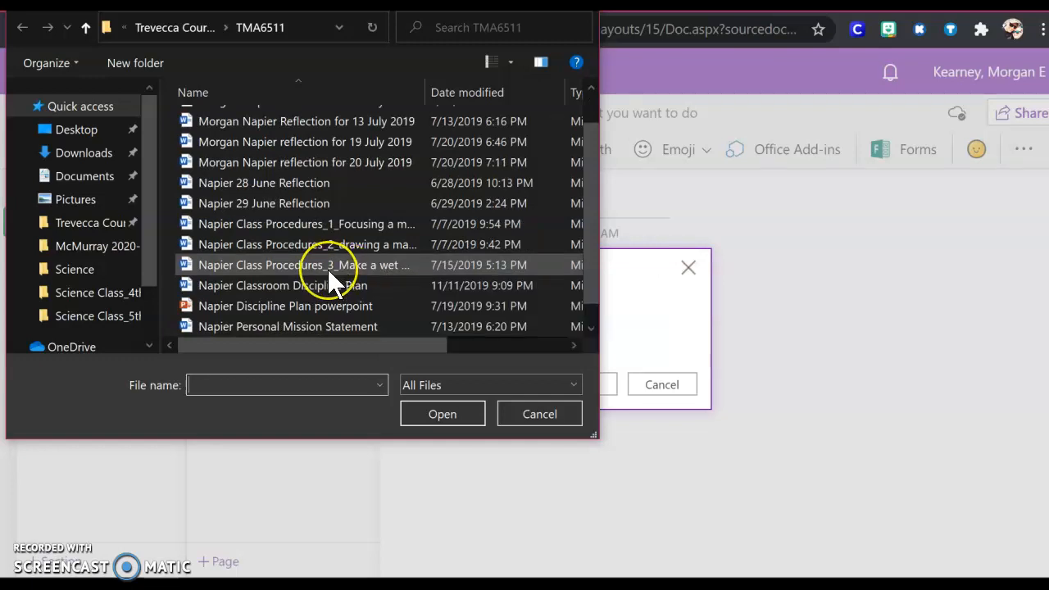
pyautogui.click(328, 285)
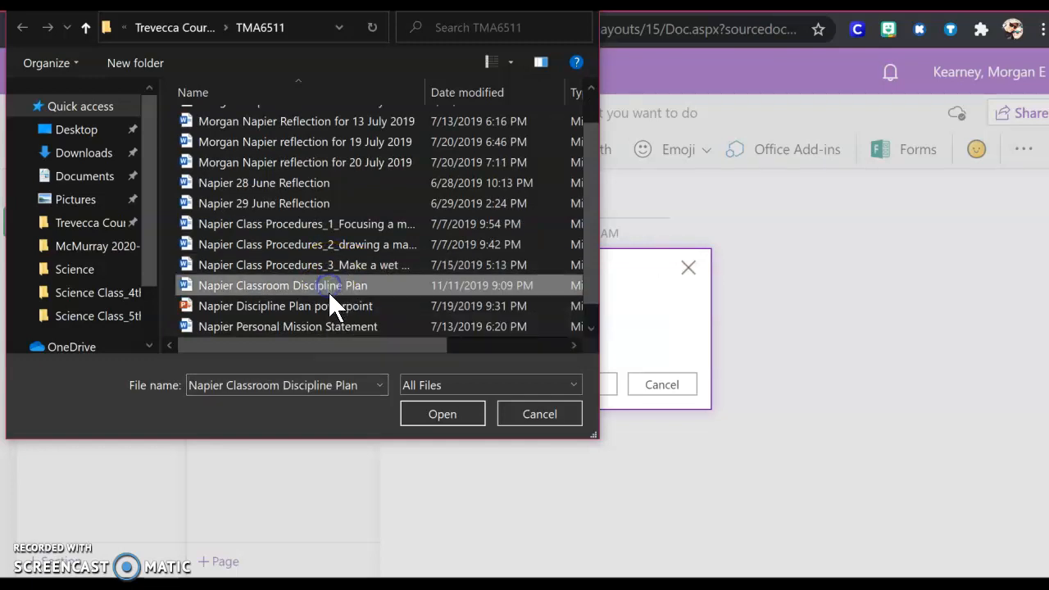
pyautogui.click(333, 327)
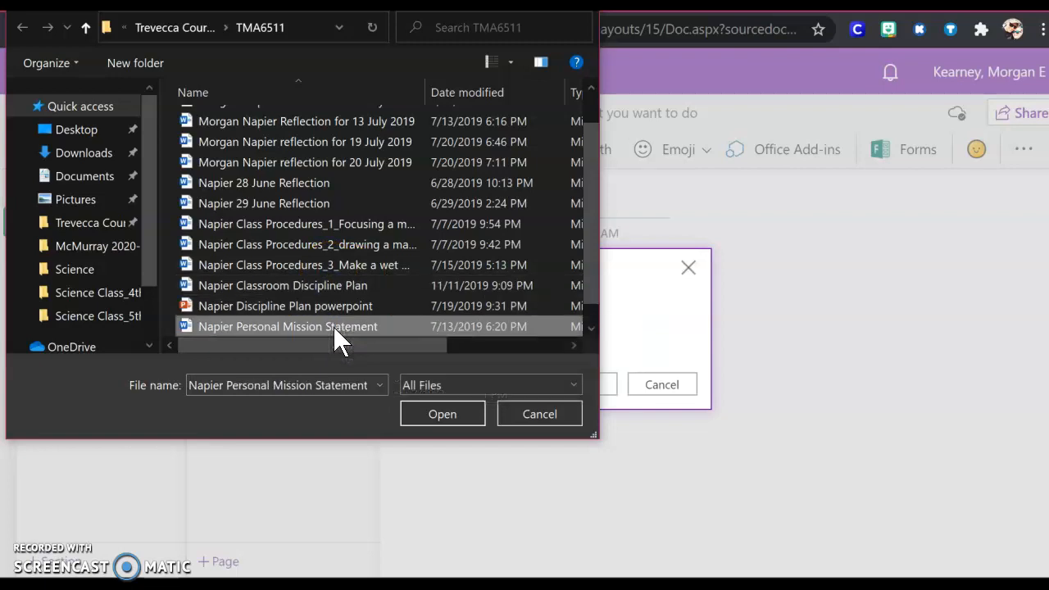
pyautogui.scroll(-1, 333, 326)
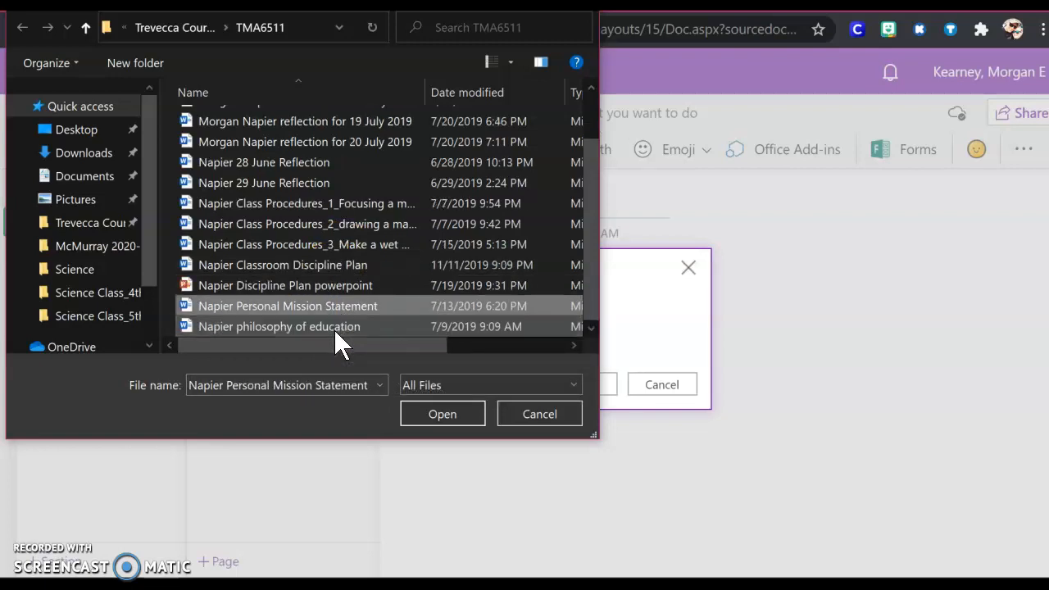
pyautogui.click(334, 328)
pyautogui.click(437, 411)
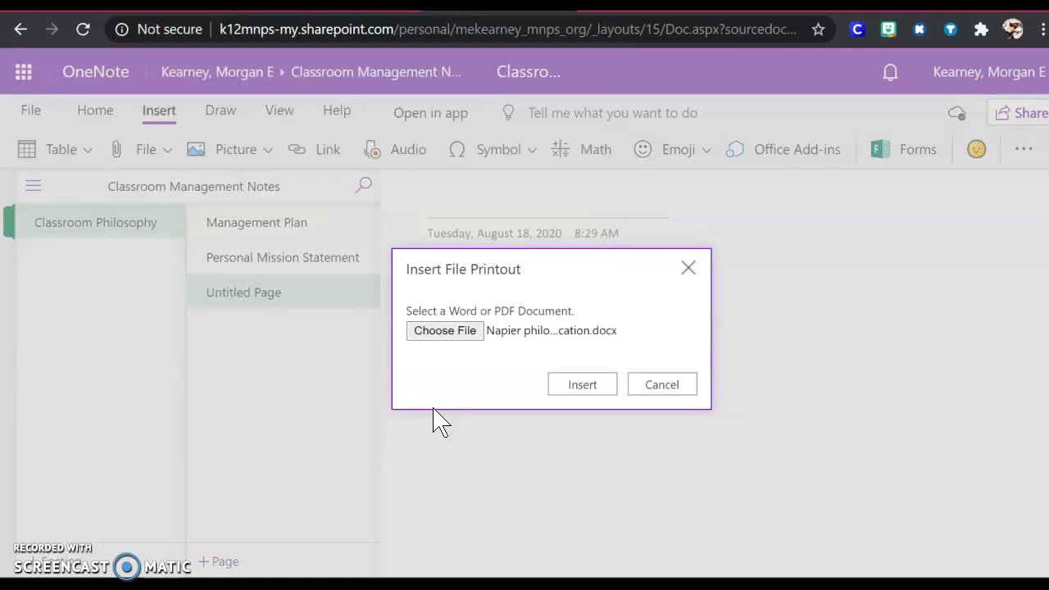
pyautogui.click(587, 387)
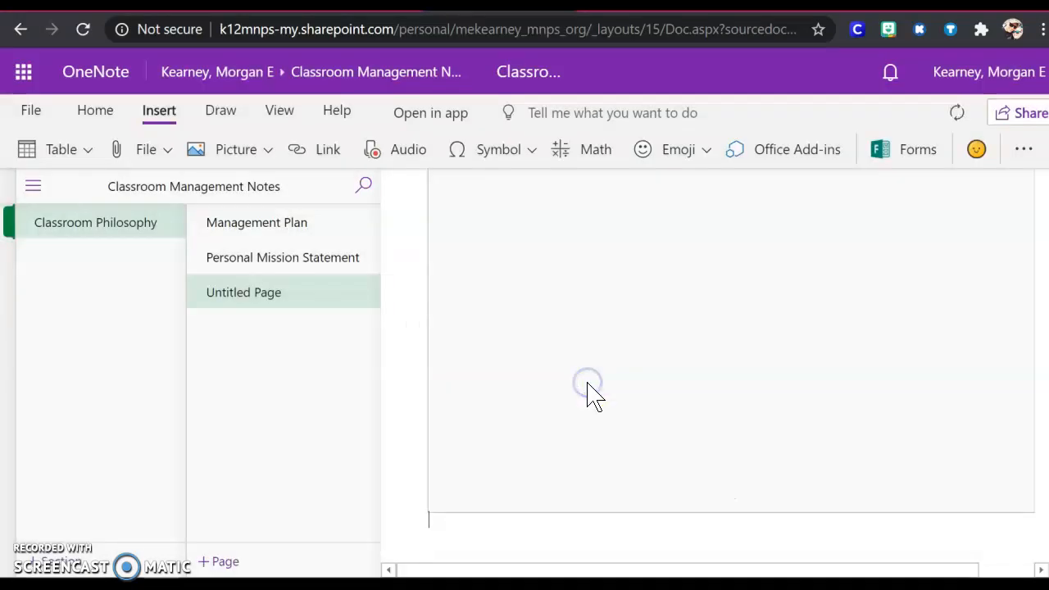
# - Title the page holding the philosophy printout "Philosophy of Education"
pyautogui.click(492, 202)
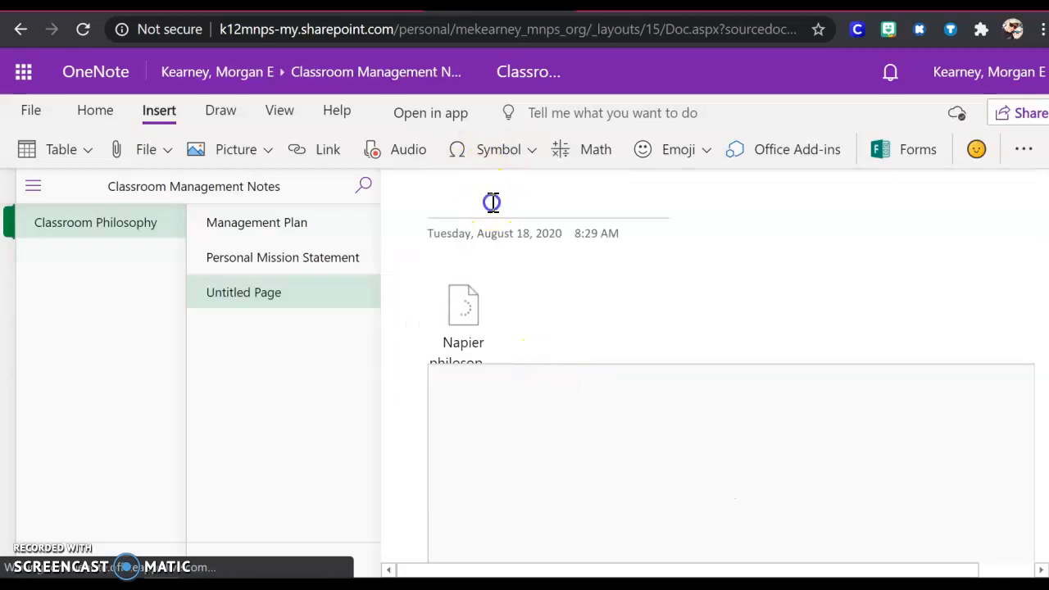
pyautogui.write('PH')
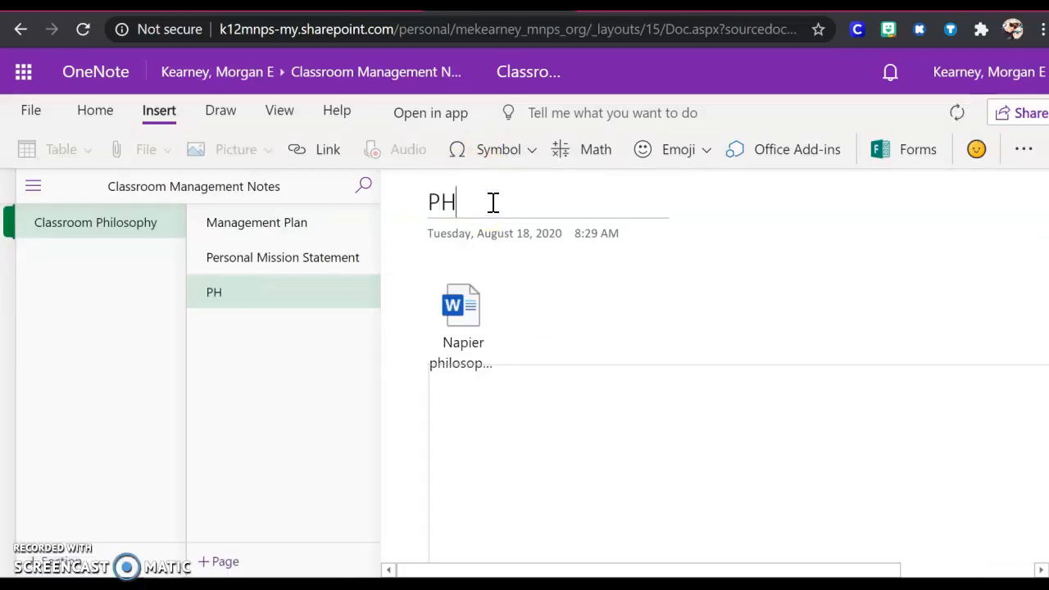
pyautogui.write('i')
pyautogui.press('BackSpace')
pyautogui.press('BackSpace')
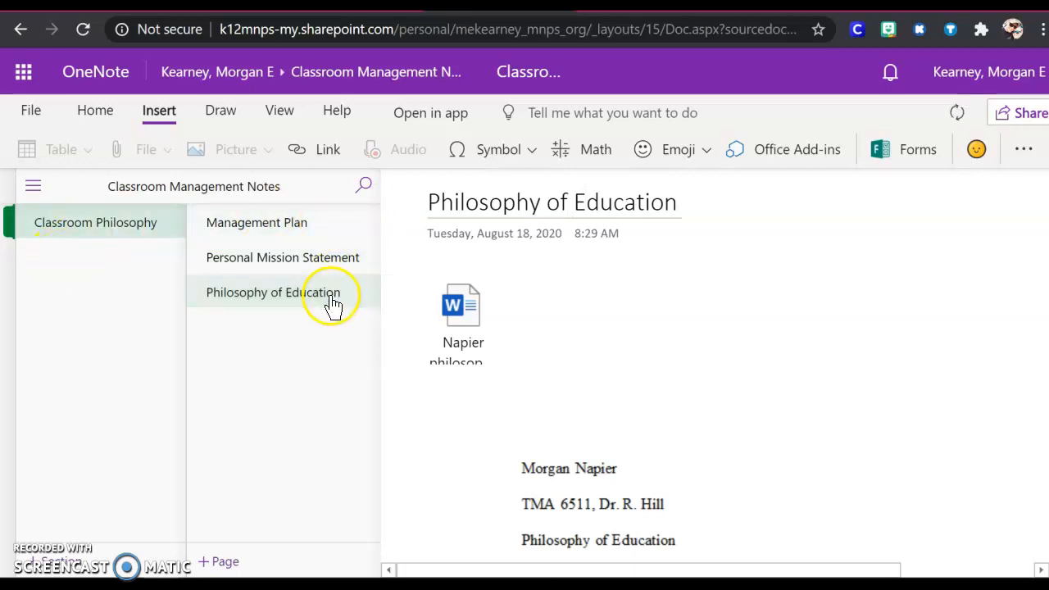
# - Review the Management Plan, Personal Mission Statement and Philosophy of Education pages one after another
pyautogui.click(314, 230)
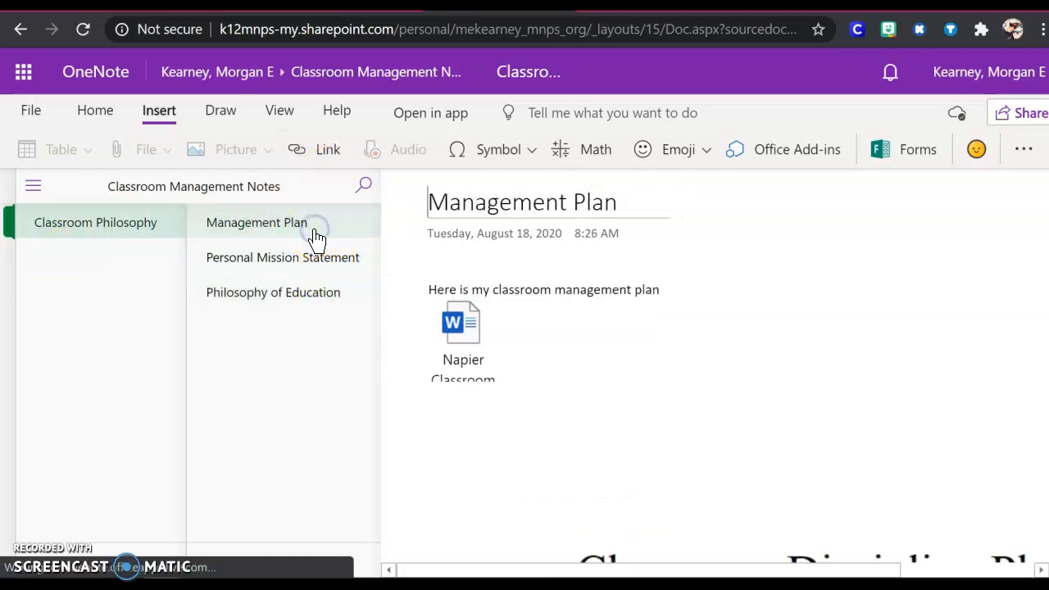
pyautogui.click(249, 261)
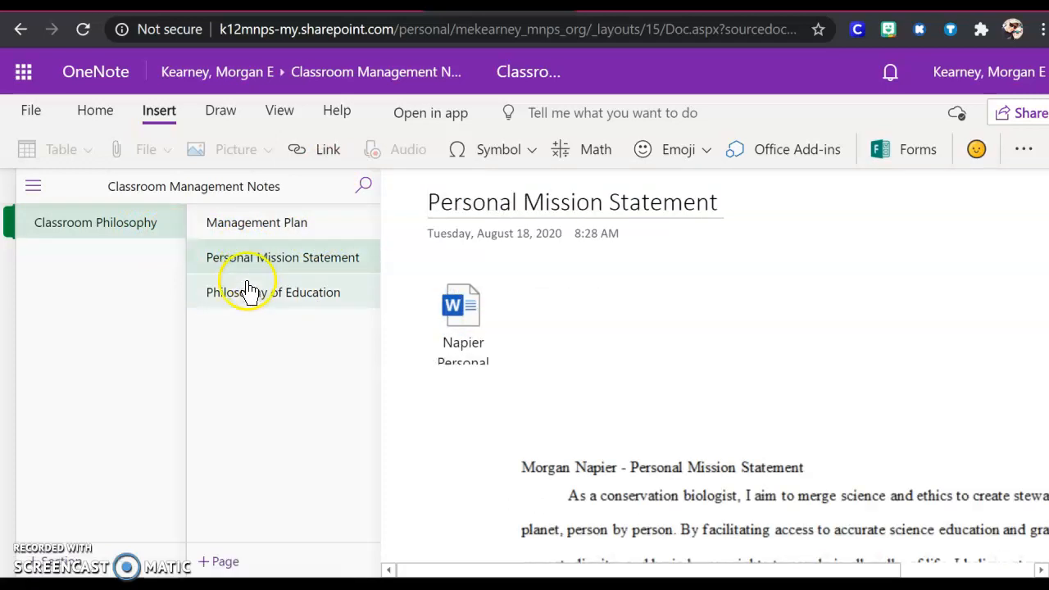
pyautogui.click(248, 292)
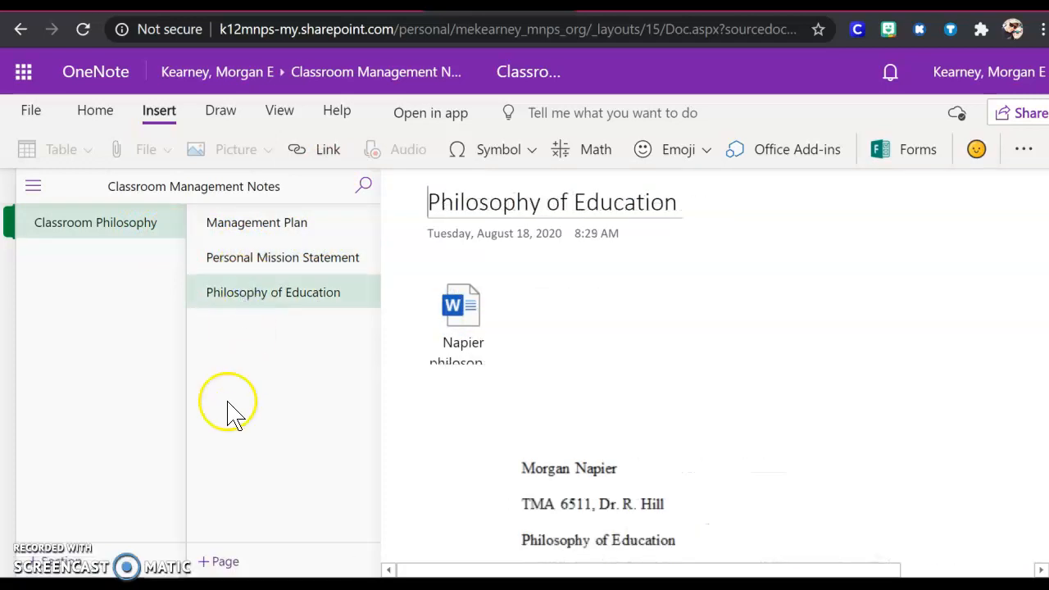
# - Add a new section named "Course Reflections" to the Classroom Management Notes notebook
pyautogui.click(62, 565)
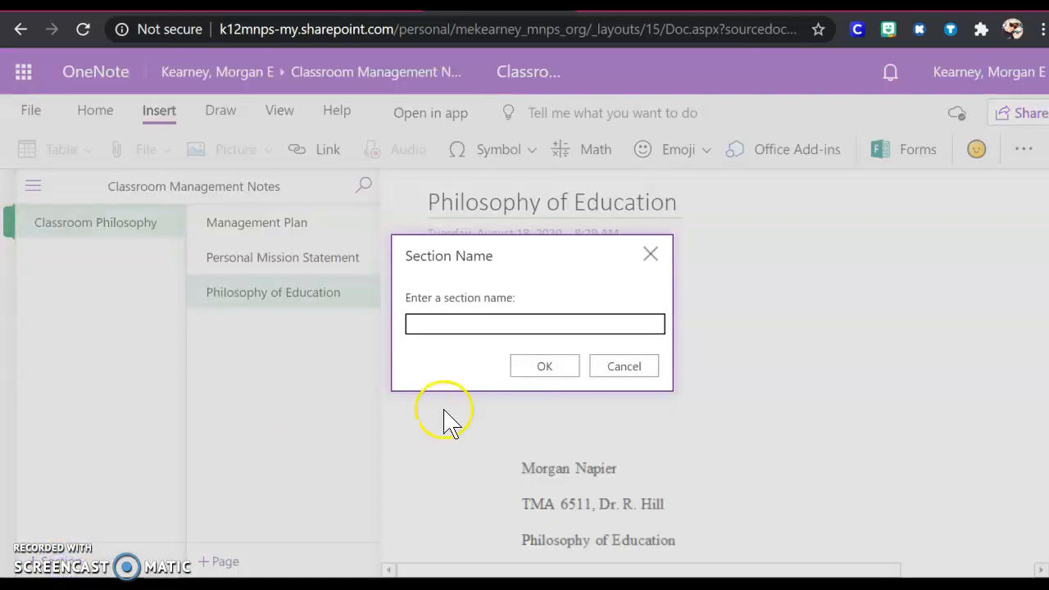
pyautogui.click(495, 324)
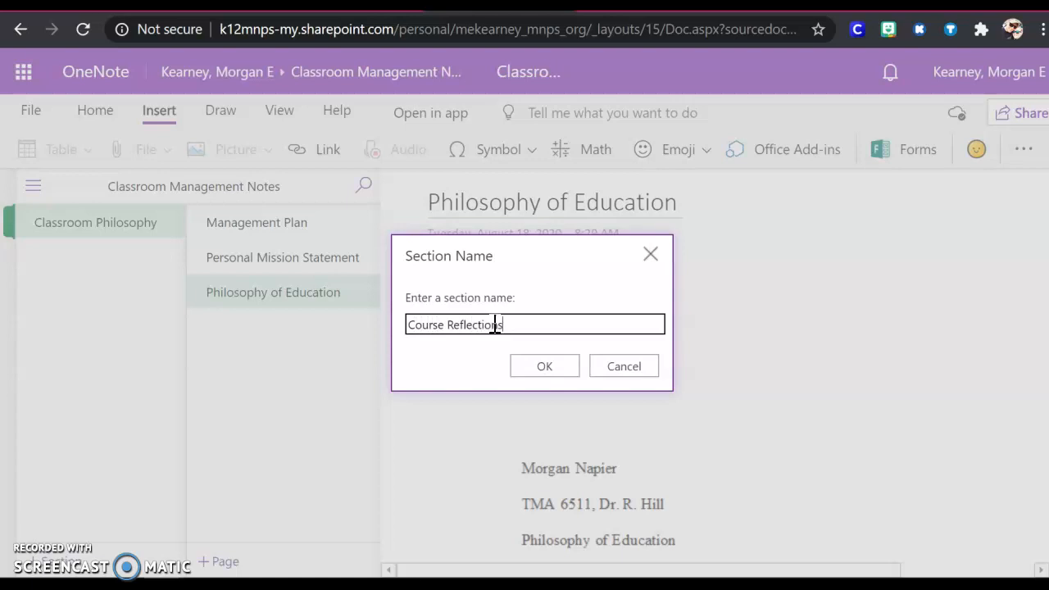
pyautogui.click(560, 367)
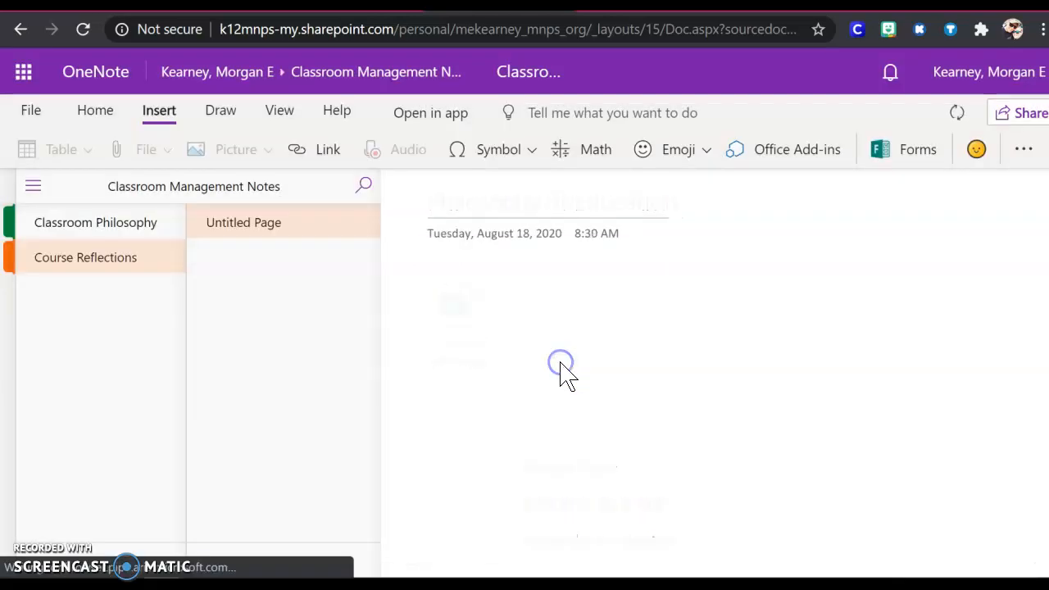
# - Insert the 28 June Reflection Word document from the TMA6511 folder as a file printout on the untitled Course Reflections page
pyautogui.click(264, 225)
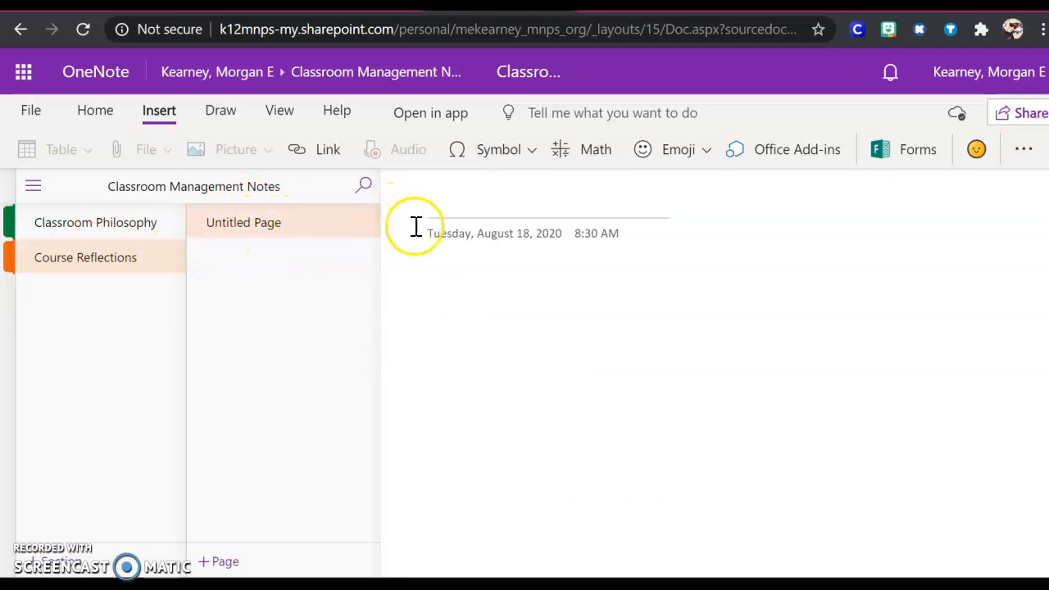
pyautogui.click(451, 297)
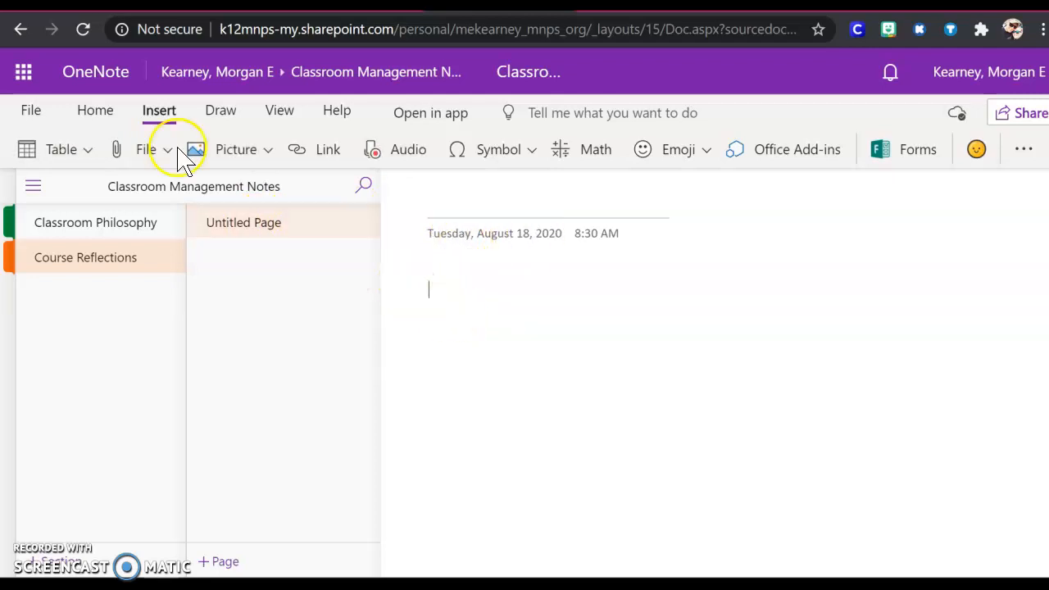
pyautogui.click(141, 154)
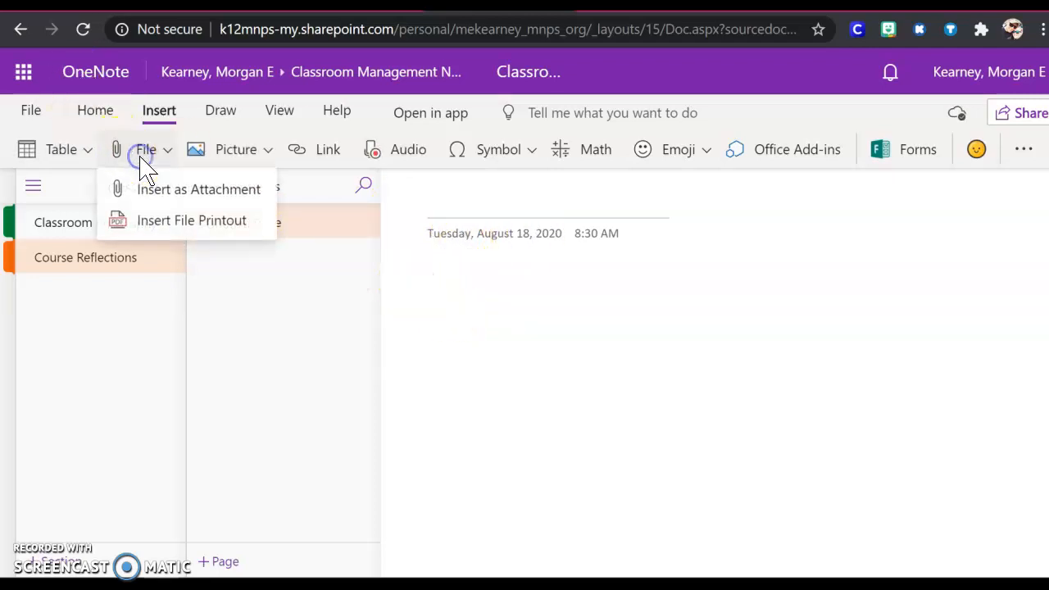
pyautogui.click(167, 226)
pyautogui.click(467, 328)
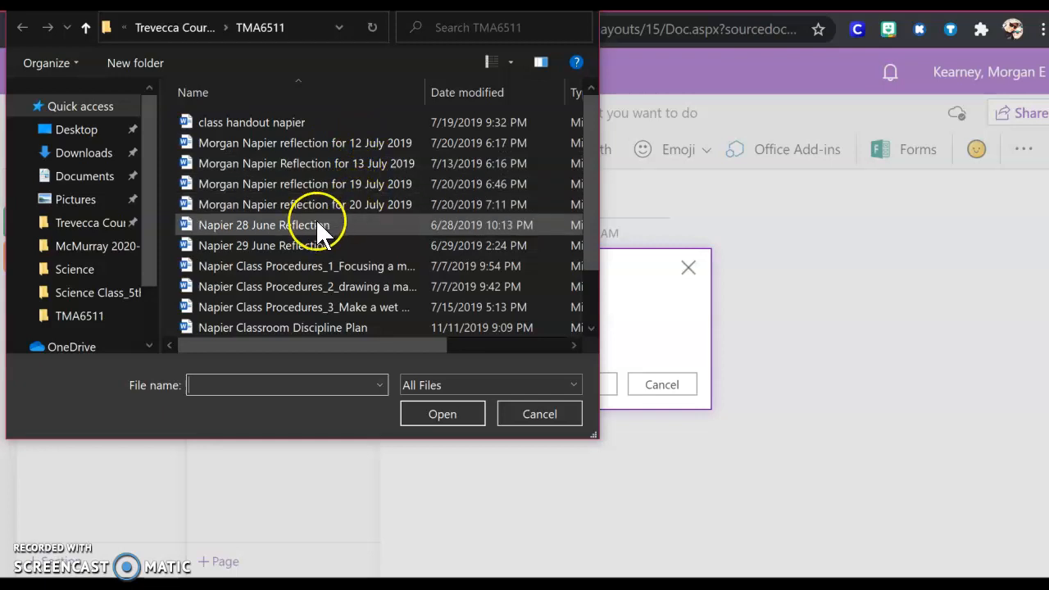
pyautogui.click(254, 218)
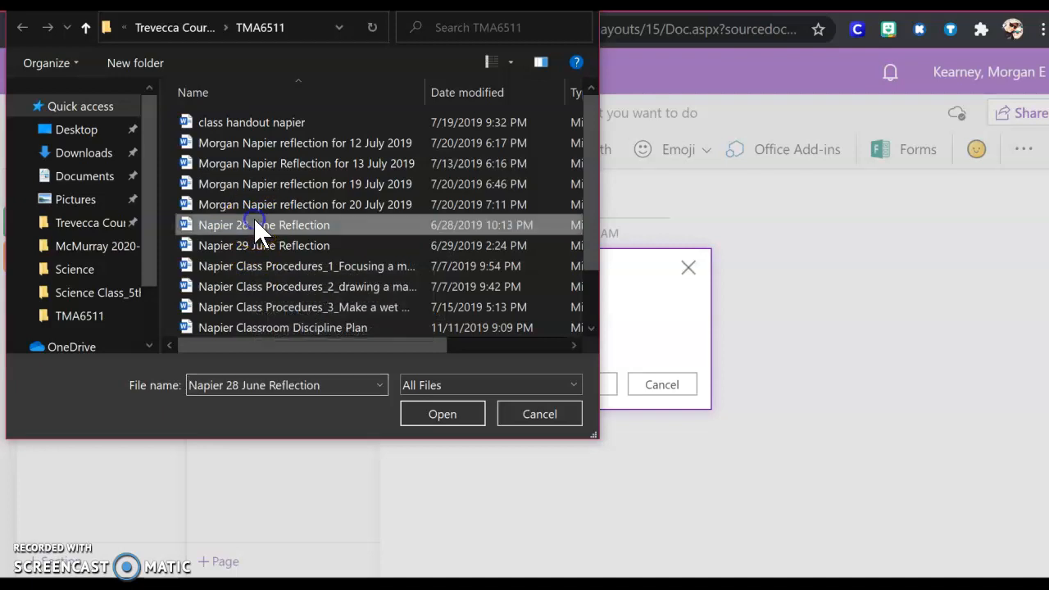
pyautogui.click(465, 410)
pyautogui.click(573, 391)
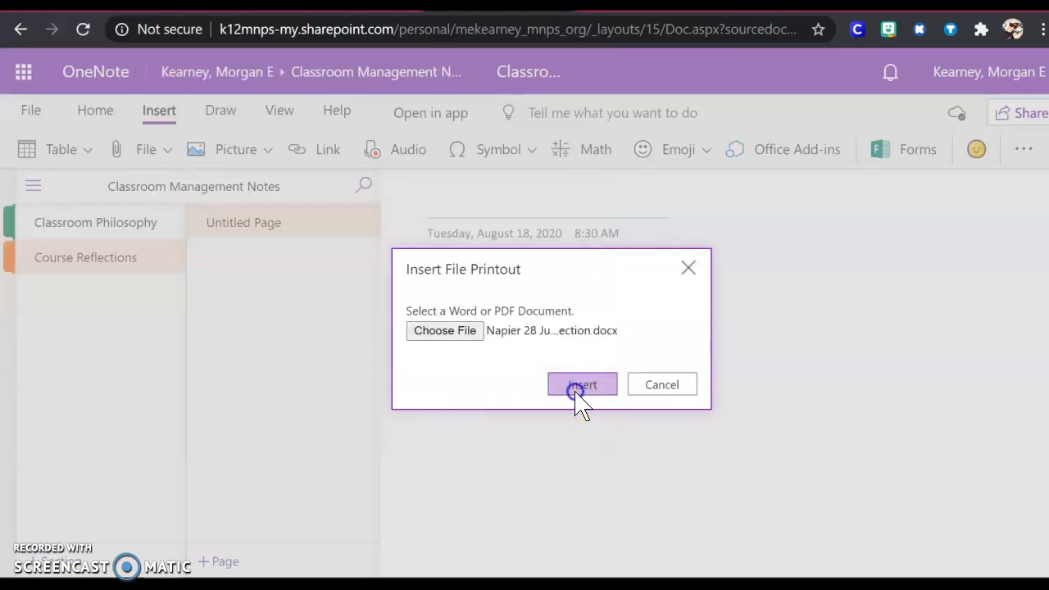
# - Title the page holding the 28 June printout "June 28,2019 Reflection"
pyautogui.click(492, 197)
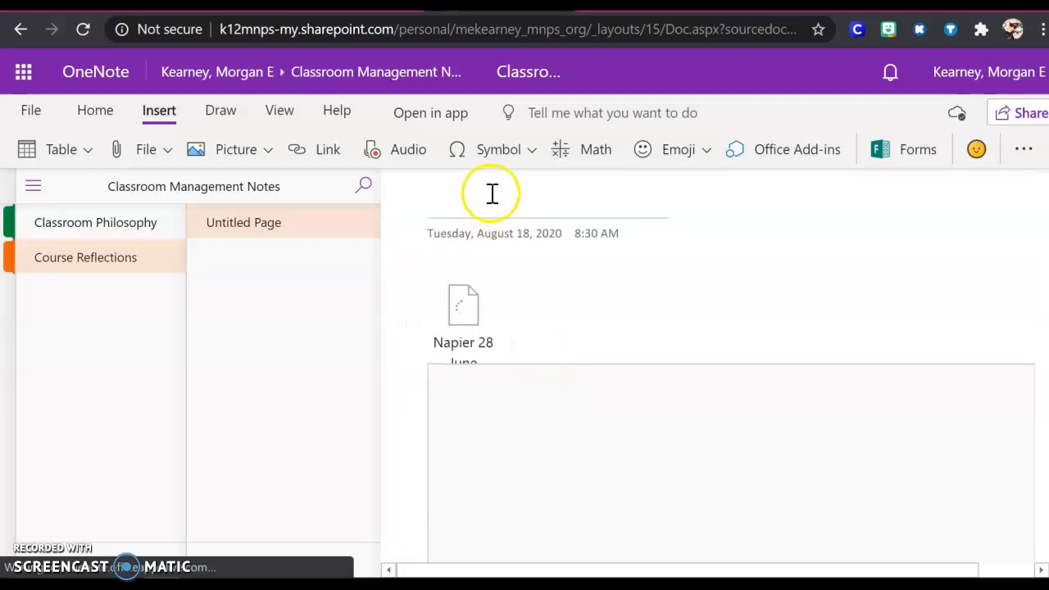
pyautogui.write('J')
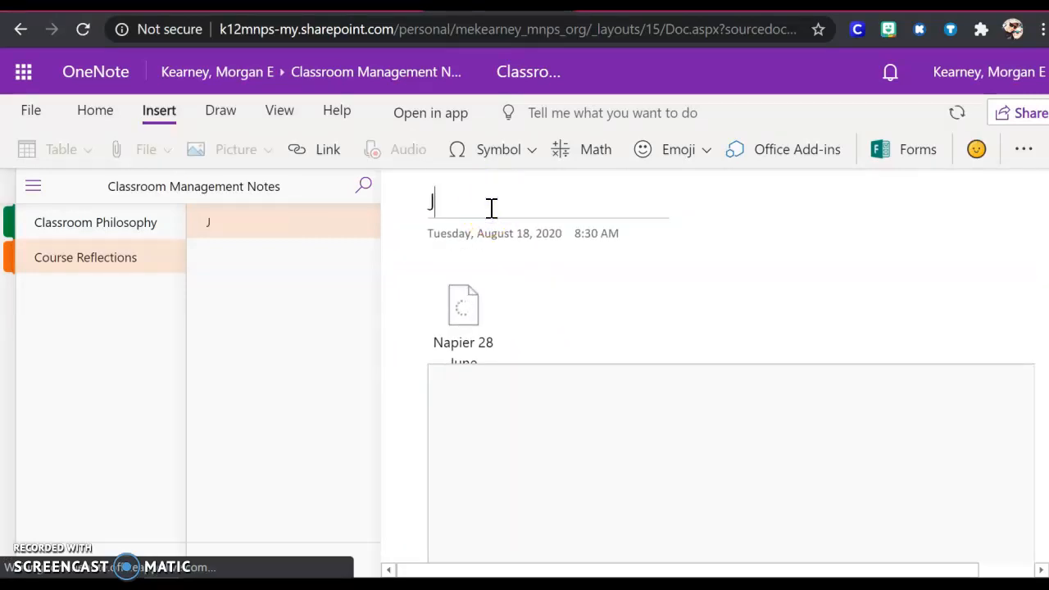
pyautogui.write('une 28,2019 Reflection')
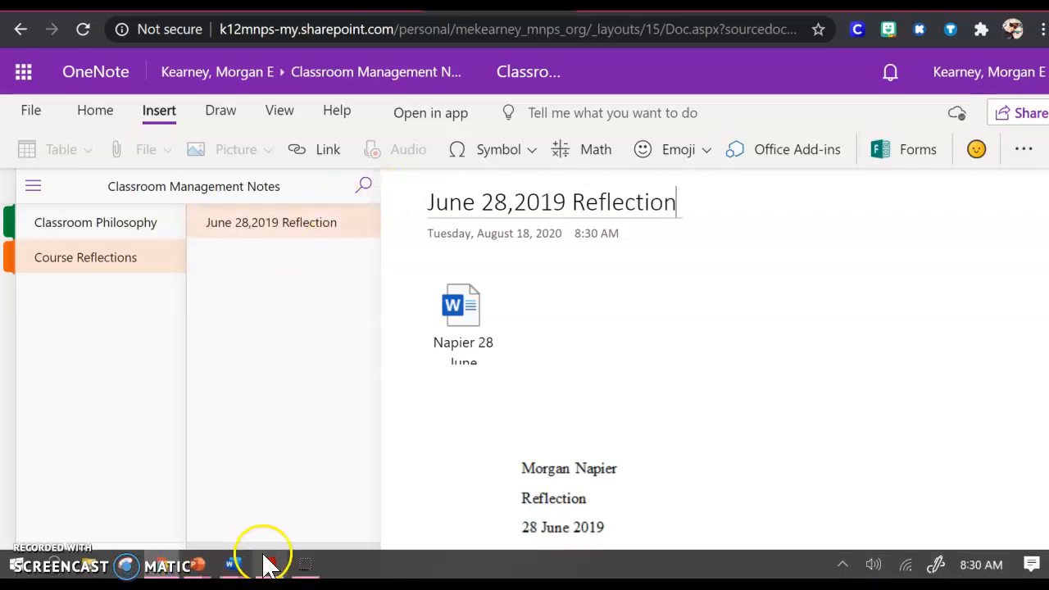
# - Add a new page to Course Reflections and insert the 29 June Reflection Word document as a file printout
pyautogui.click(293, 553)
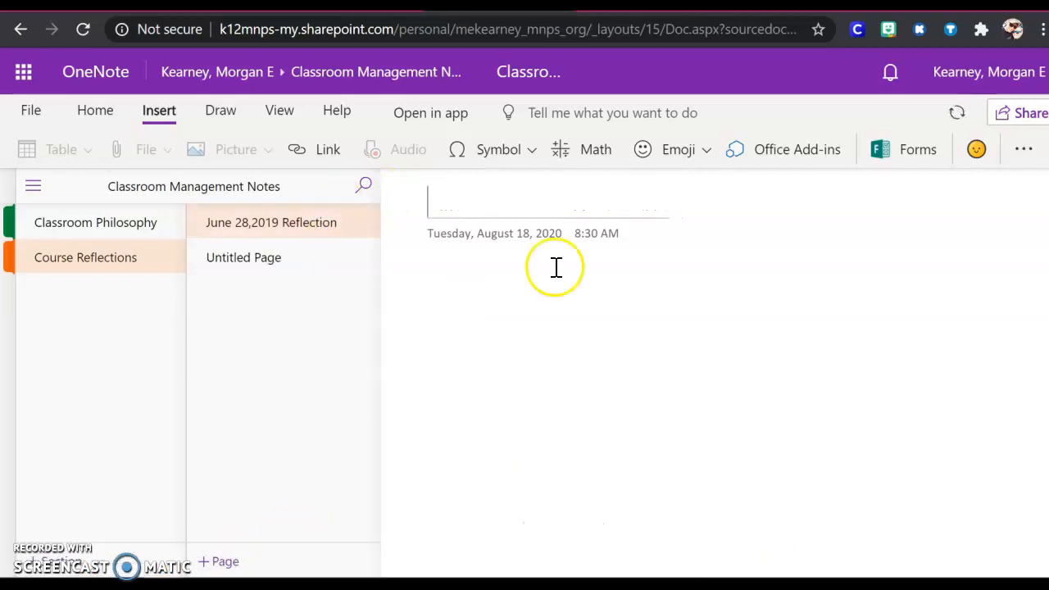
pyautogui.click(438, 270)
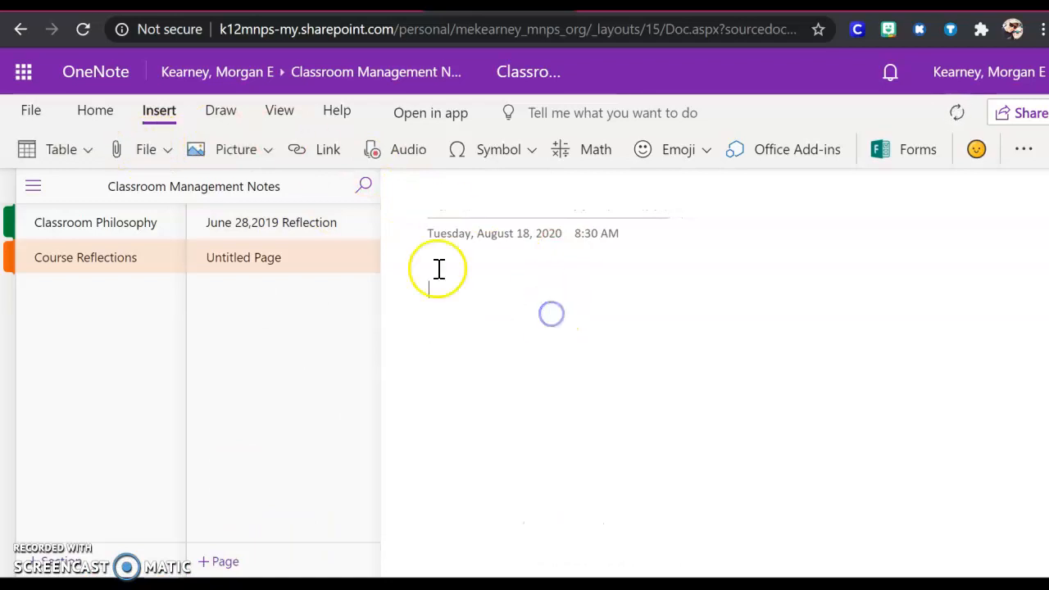
pyautogui.click(152, 153)
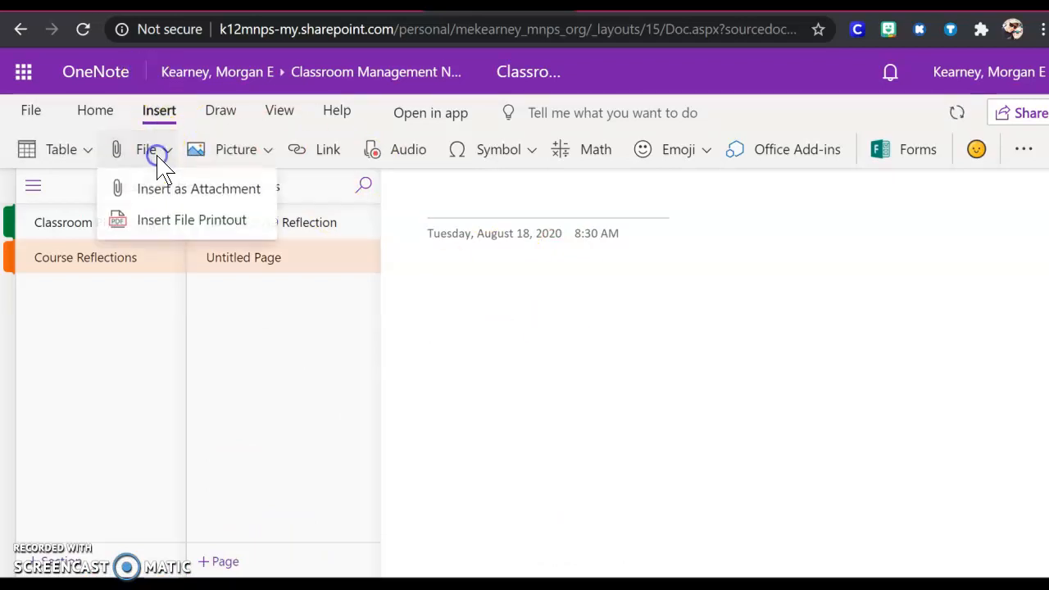
pyautogui.click(157, 222)
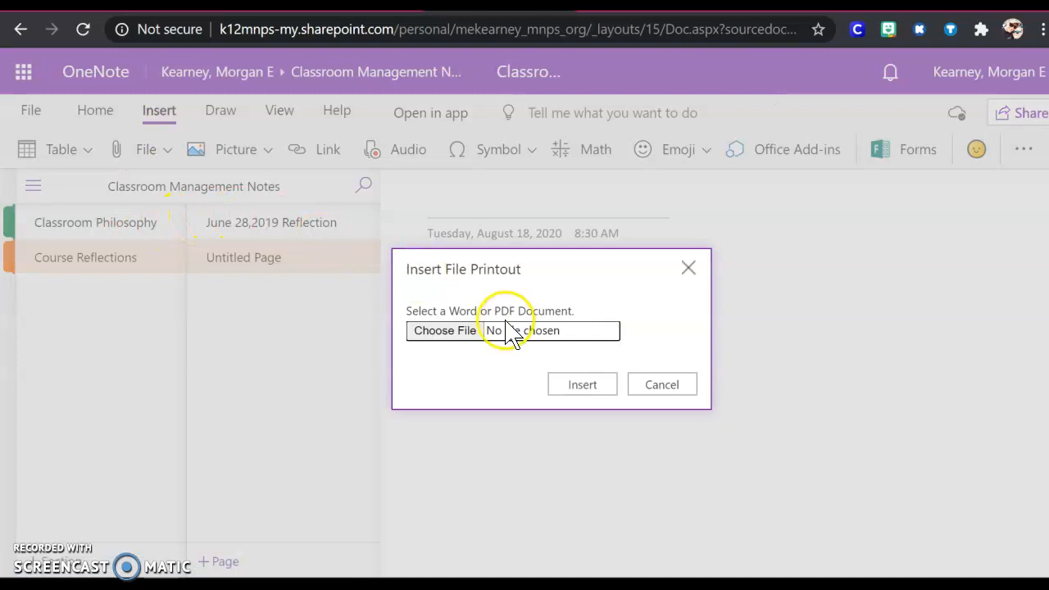
pyautogui.click(460, 332)
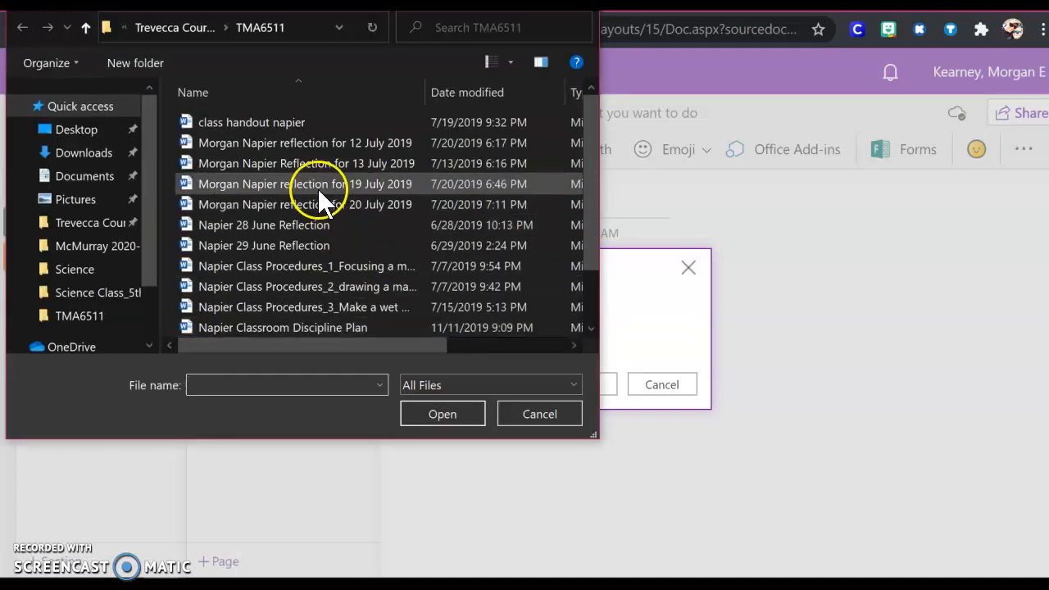
pyautogui.click(293, 244)
pyautogui.click(450, 408)
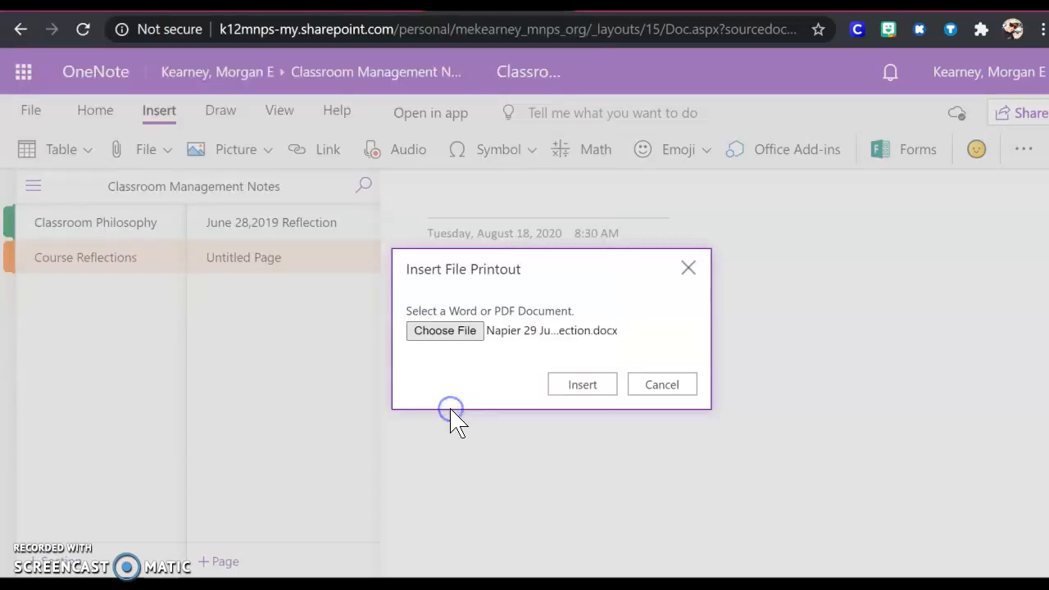
pyautogui.click(583, 384)
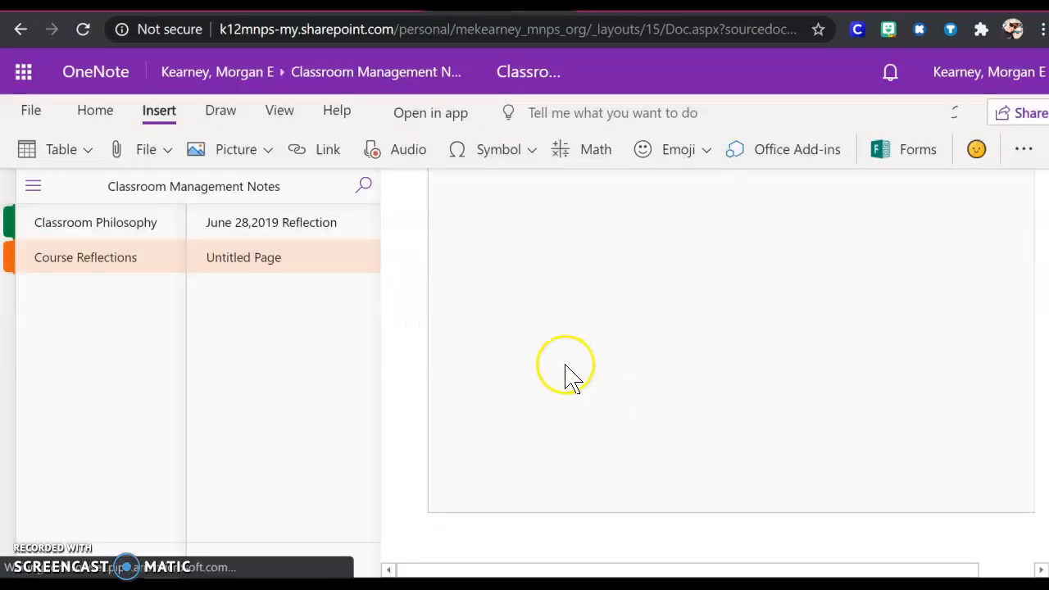
# - Title the page holding the 29 June printout "June 29, 2019 Reflection"
pyautogui.click(473, 205)
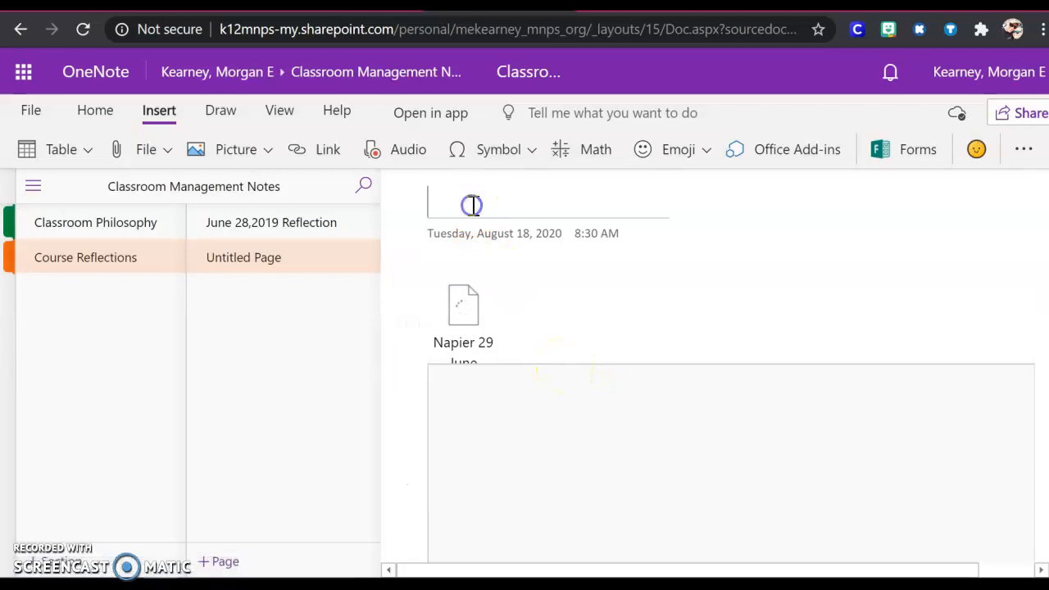
pyautogui.write('June 29,')
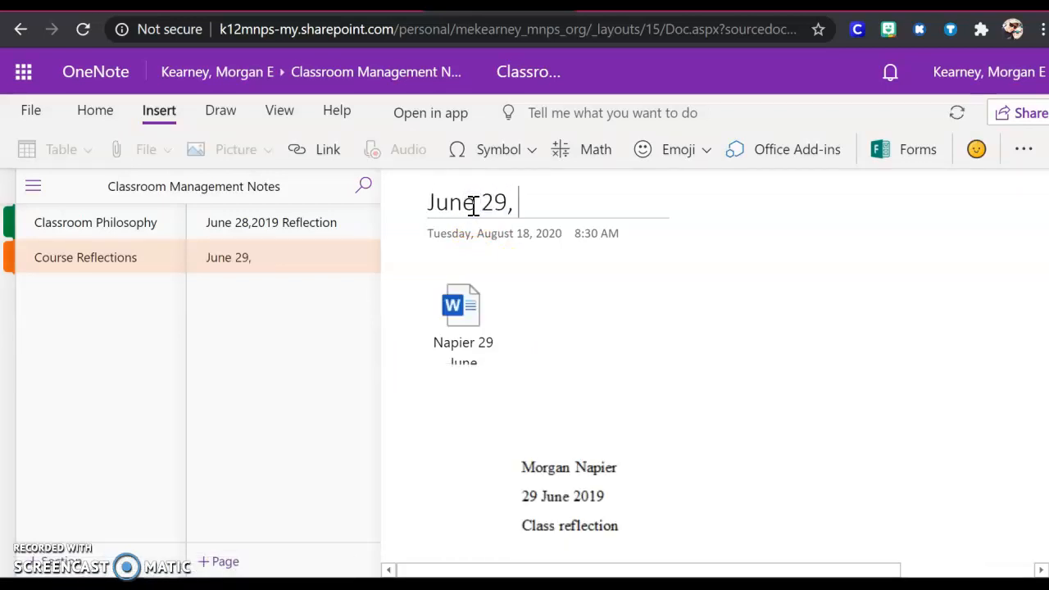
pyautogui.write('Reflec')
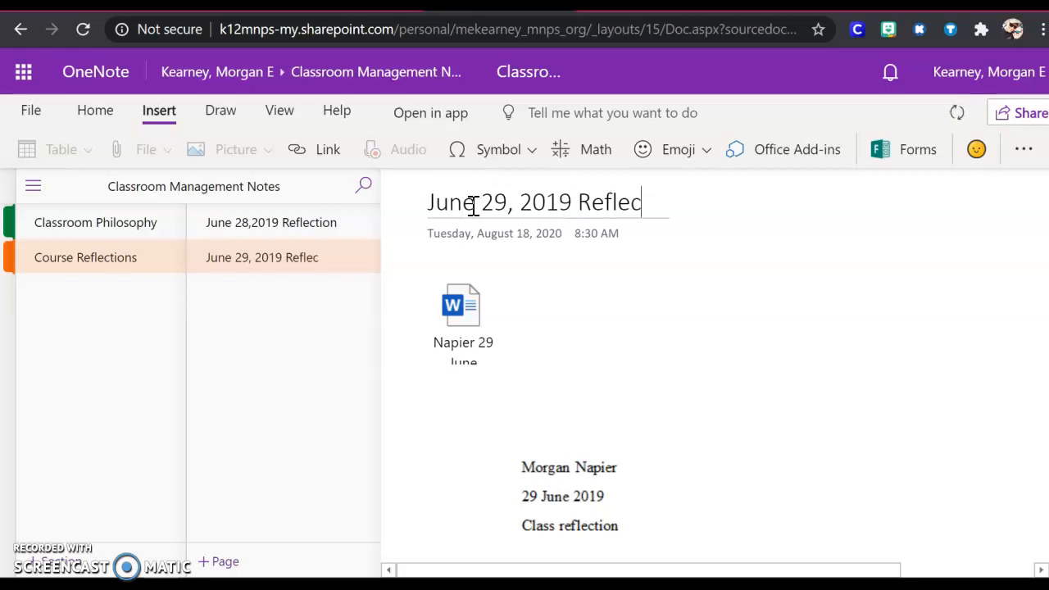
pyautogui.write('tion')
# - Add a third page to Course Reflections and insert the "reflection for 12 July 2019" Word document as a file printout
pyautogui.click(225, 561)
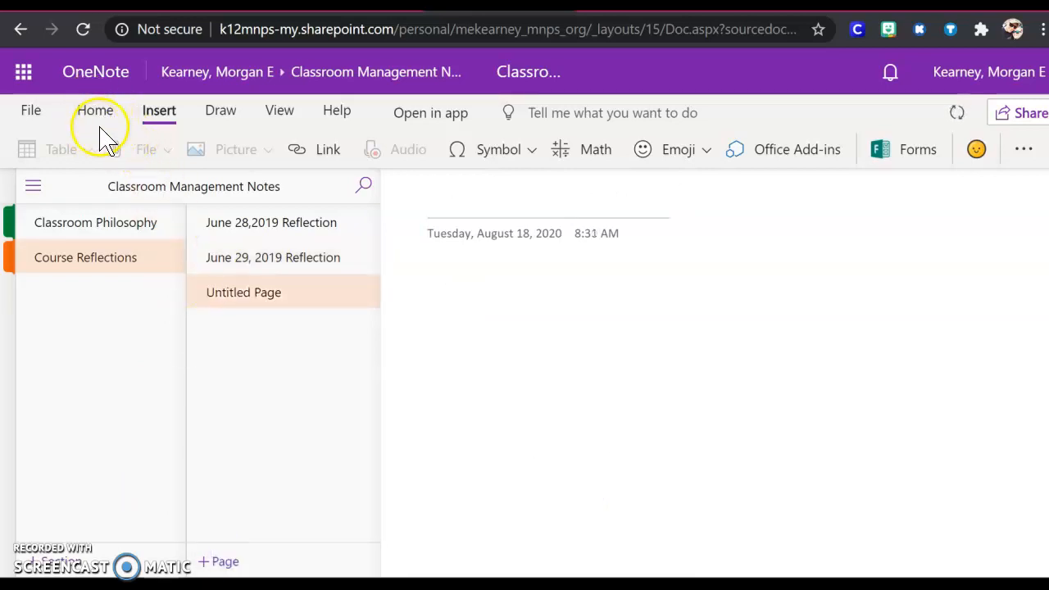
pyautogui.click(154, 156)
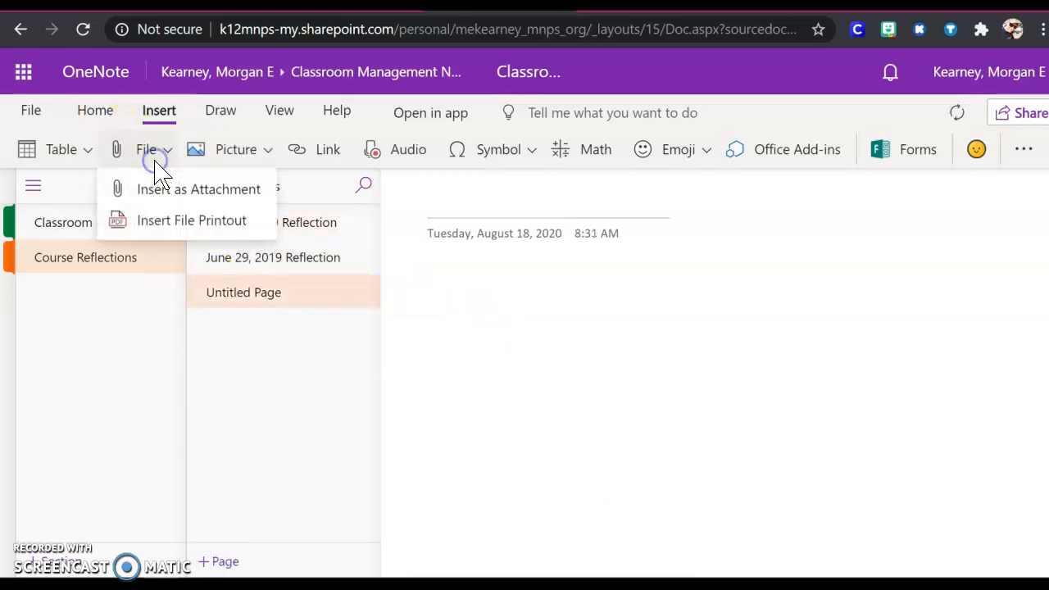
pyautogui.click(175, 219)
pyautogui.click(461, 331)
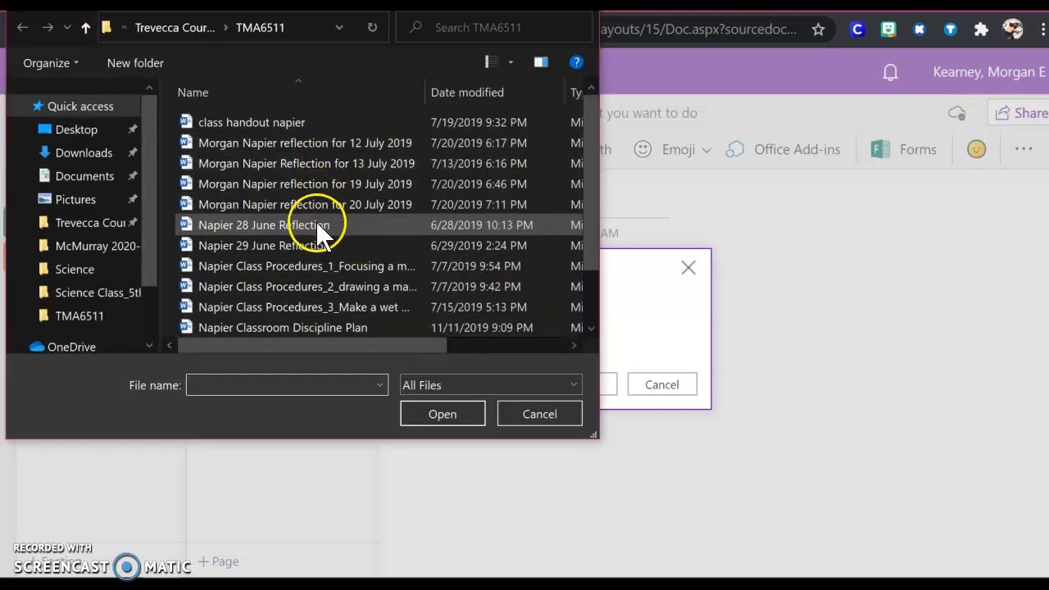
pyautogui.click(319, 149)
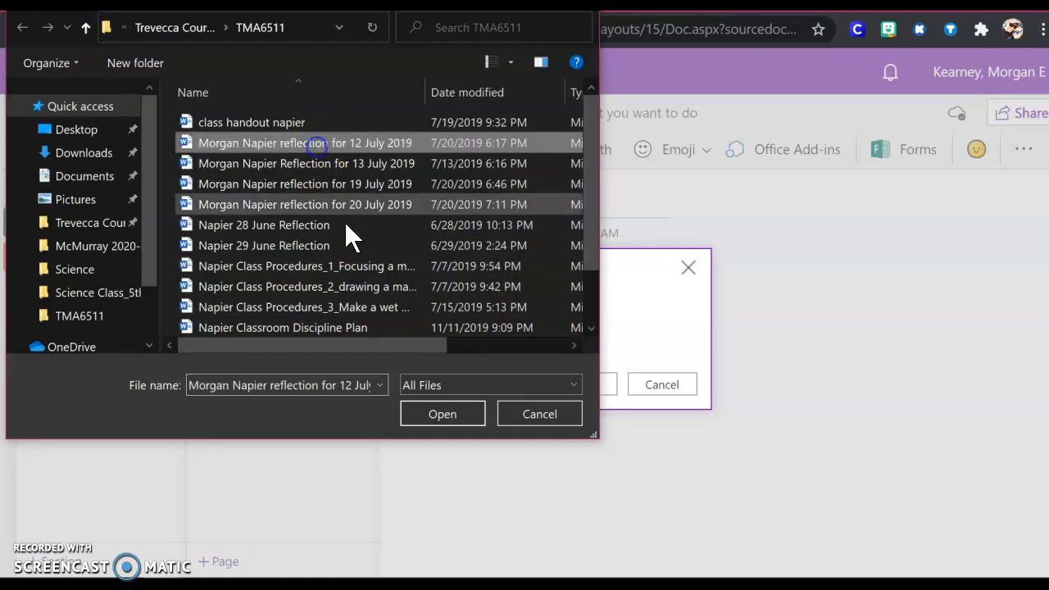
pyautogui.click(441, 414)
pyautogui.click(579, 387)
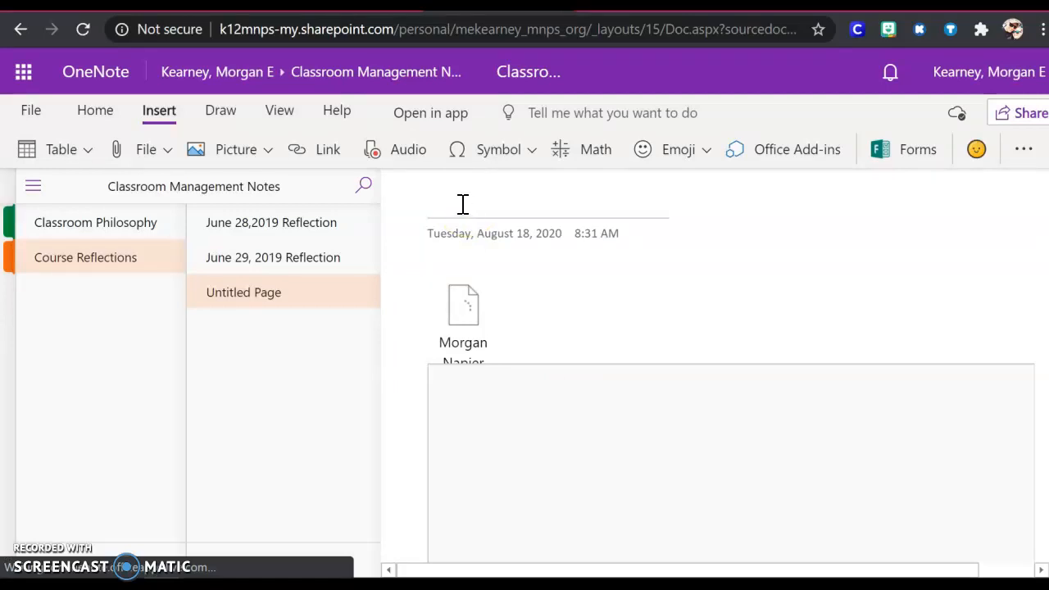
# - Title the third Course Reflections page "July 19, 2019 Reflection"
pyautogui.click(463, 204)
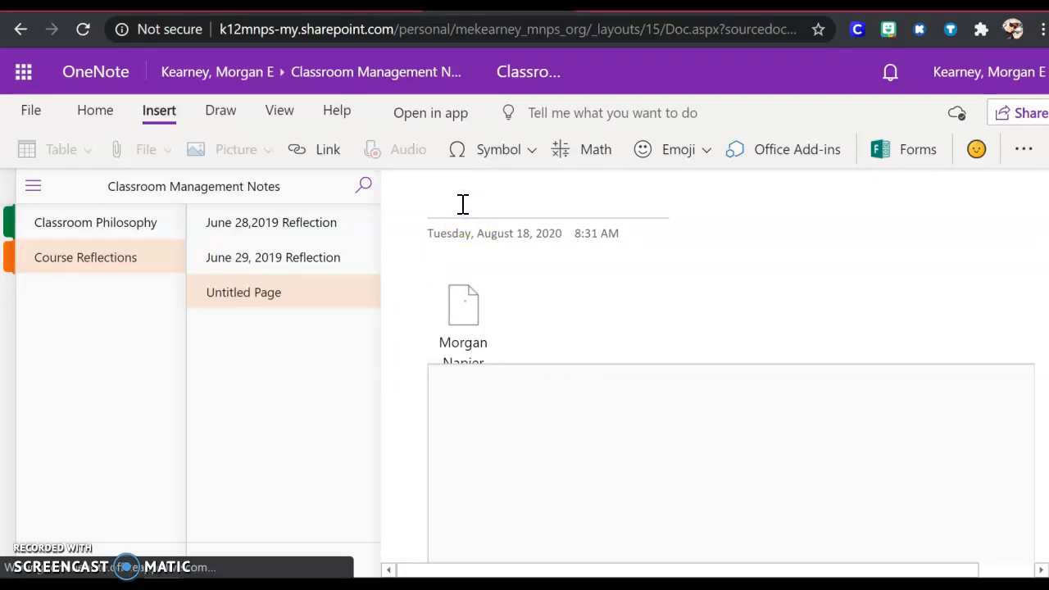
pyautogui.write('July')
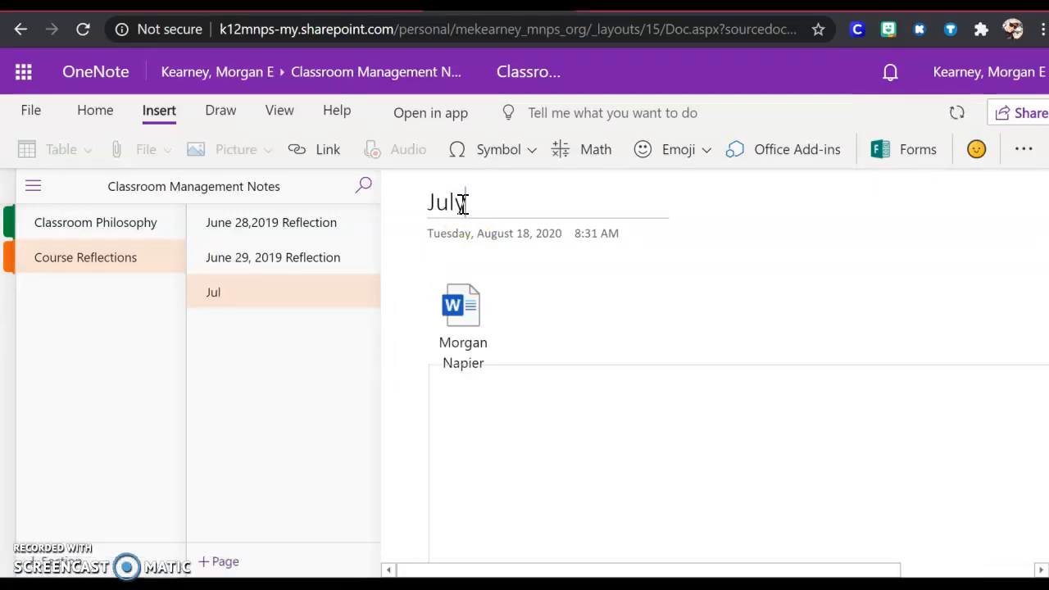
pyautogui.write(' 19, 20')
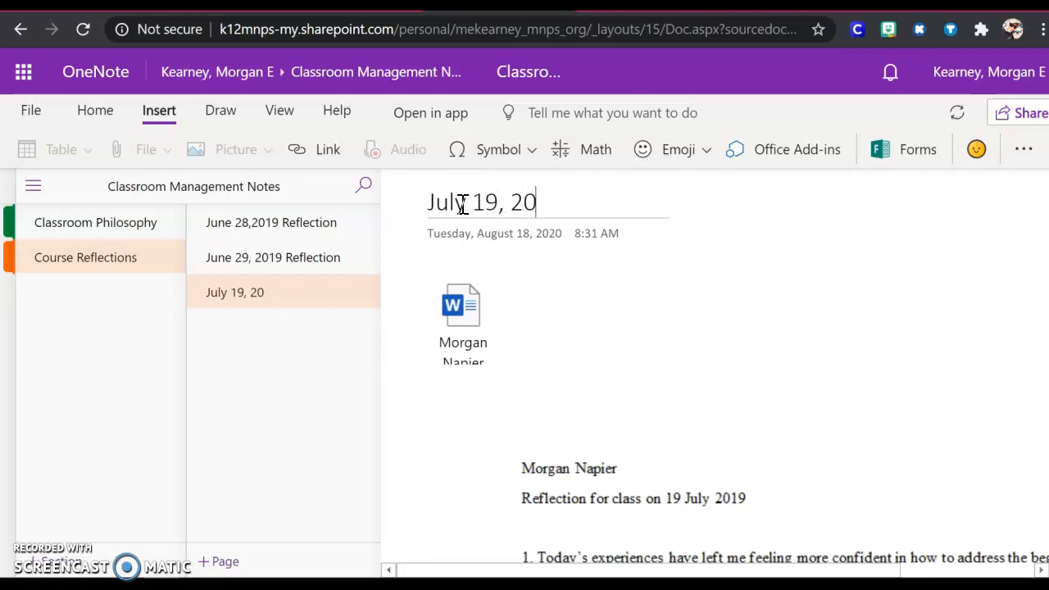
pyautogui.write('19 Reflection')
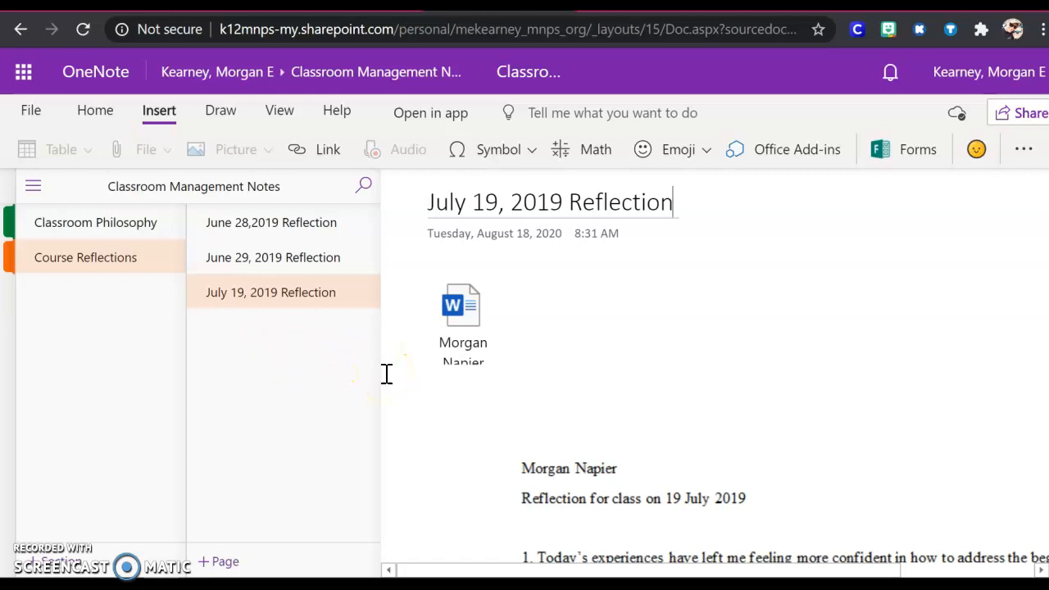
# - Open the Management Plan page in the Classroom Philosophy section and look it over
pyautogui.click(129, 226)
pyautogui.click(244, 223)
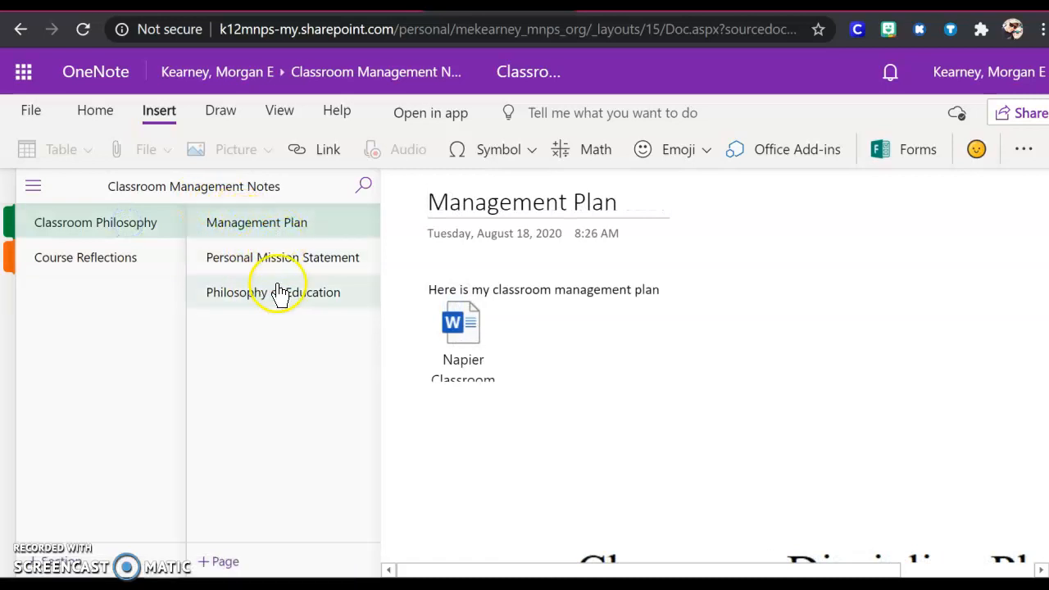
pyautogui.hscroll(1, 722, 239)
pyautogui.hscroll(-1, 723, 239)
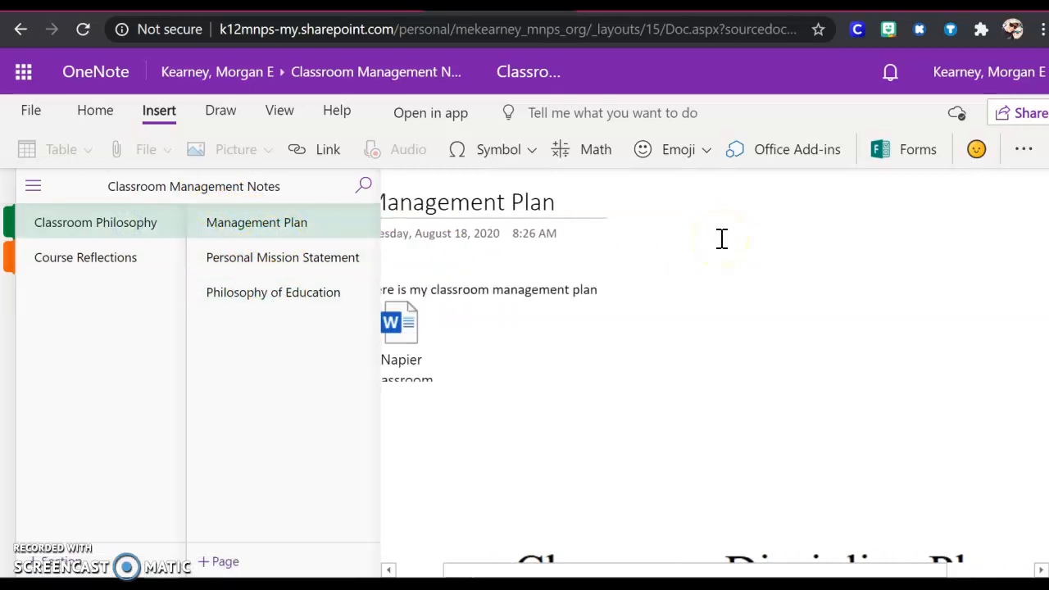
pyautogui.hscroll(-1, 723, 238)
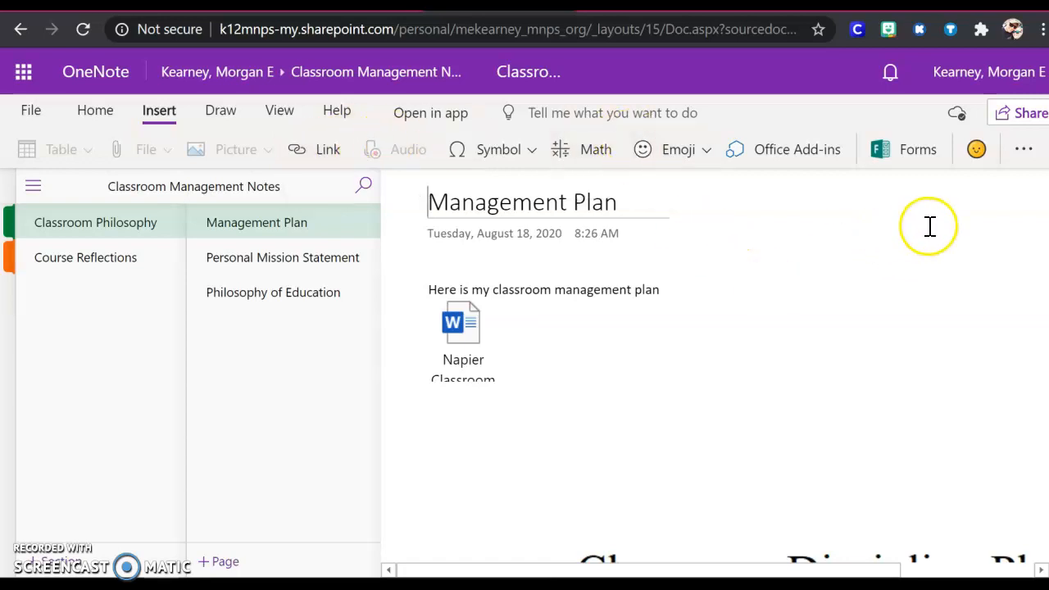
# - Start sharing the notebook by link and add the science teacher's suggested contact as the recipient
pyautogui.click(1025, 119)
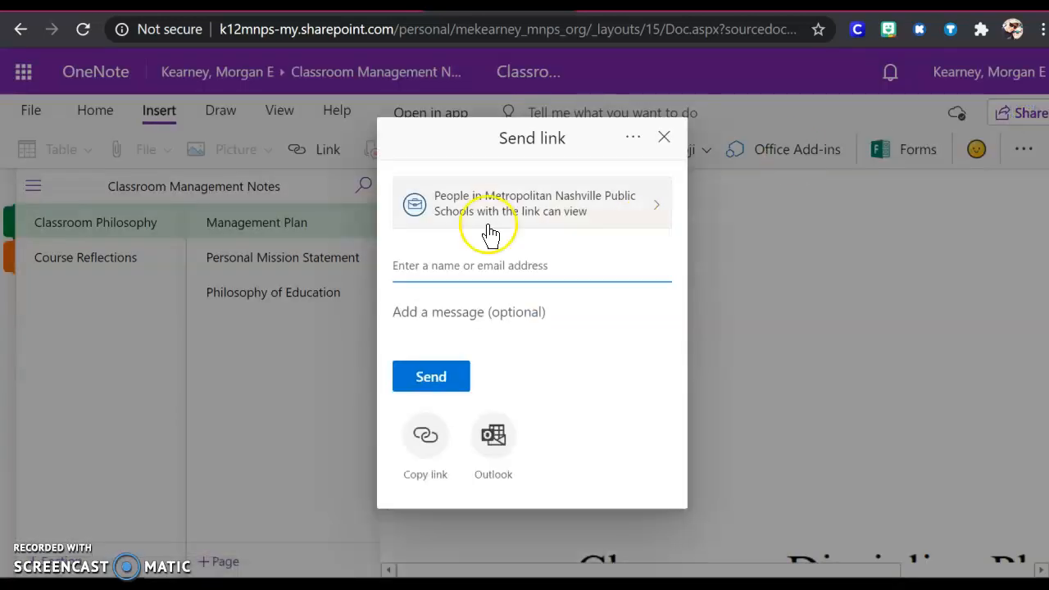
pyautogui.click(470, 267)
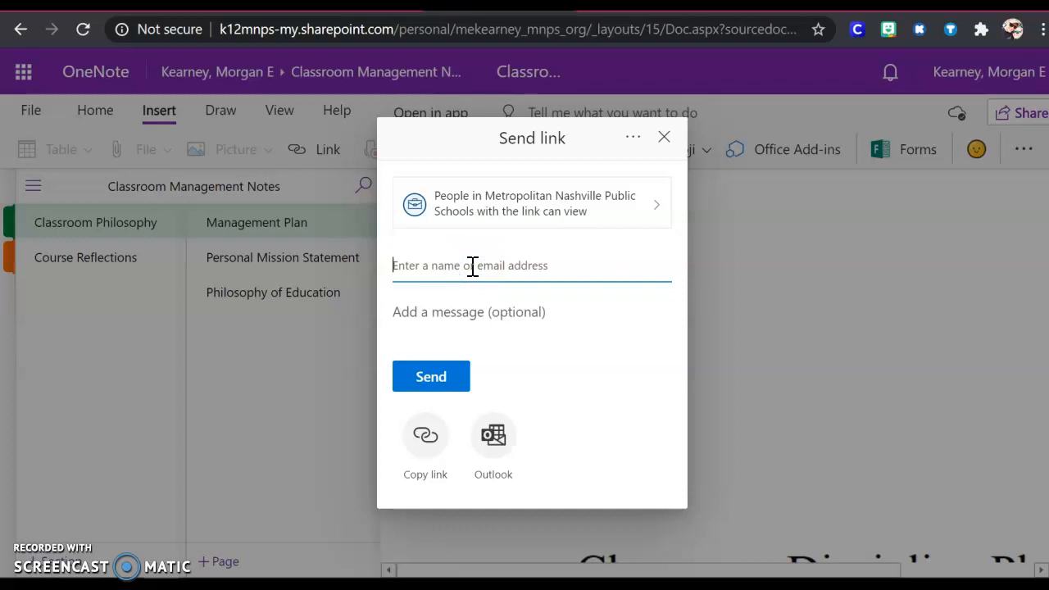
pyautogui.write('morga')
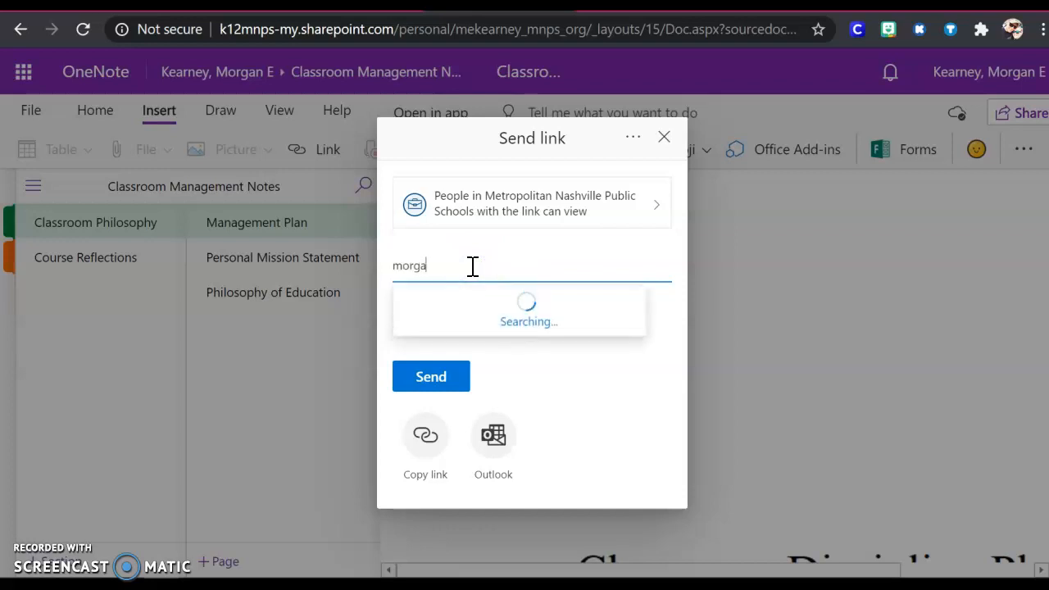
pyautogui.write('n.')
pyautogui.click(477, 273)
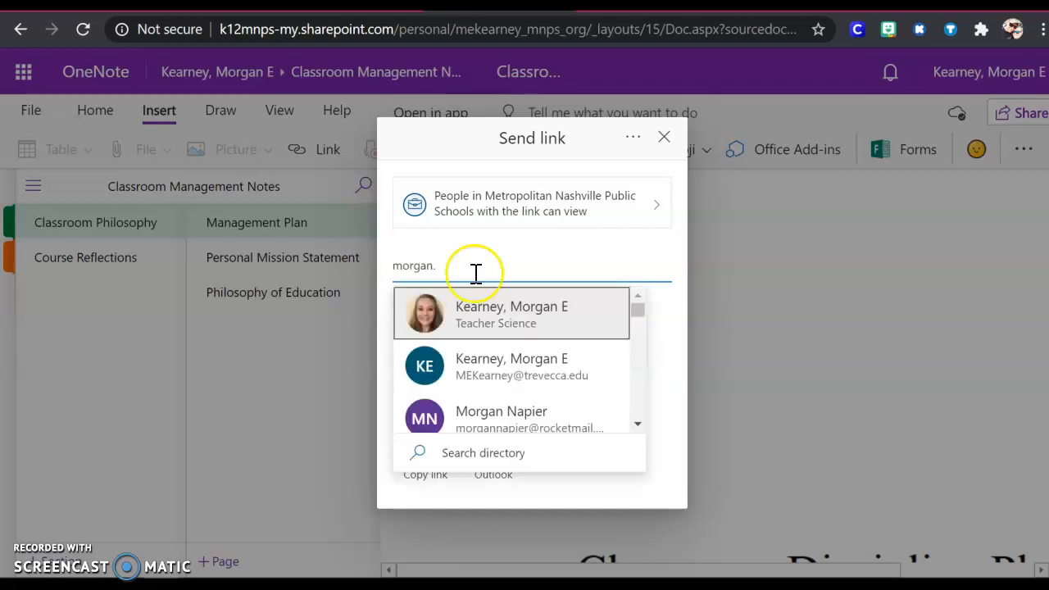
pyautogui.click(485, 322)
# - Add a message greeting the teacher and saying "I have a question in the section Course Reflections on June 28th.", and send the link
pyautogui.click(435, 336)
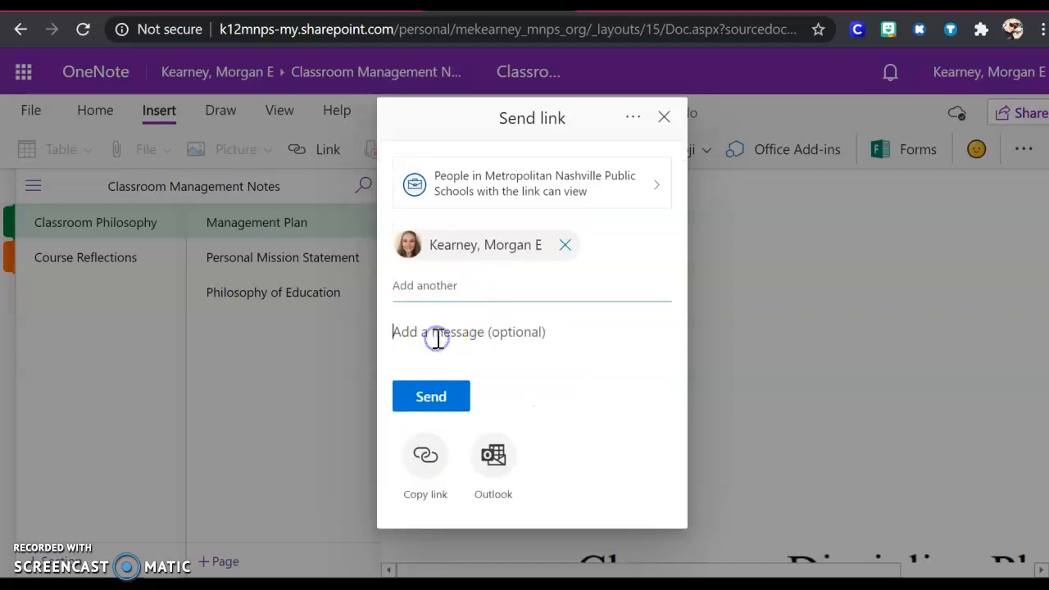
pyautogui.write('Hi, Mrs. Kea')
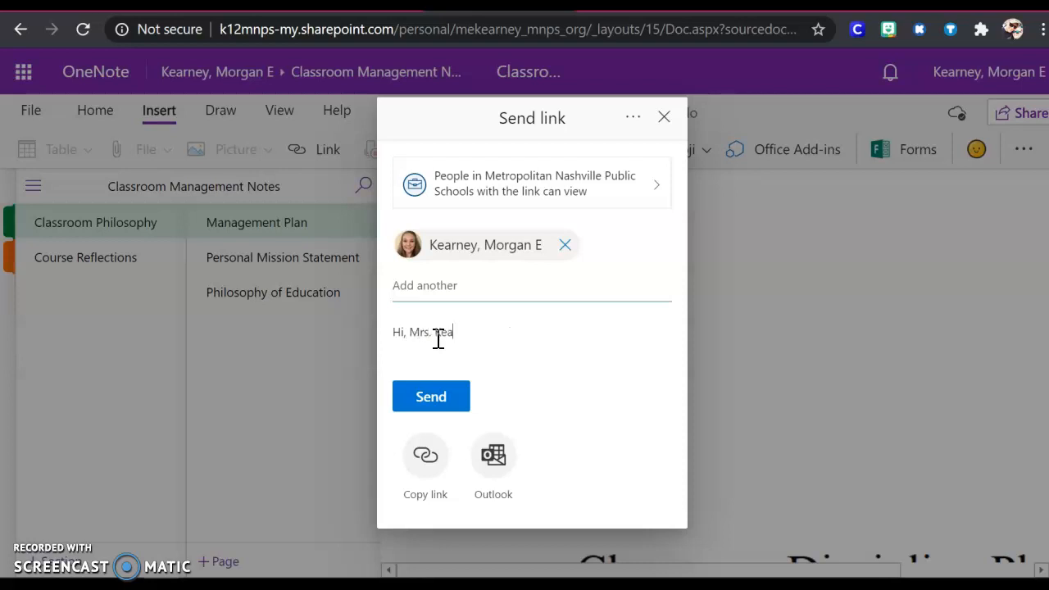
pyautogui.write('rney! I have a question')
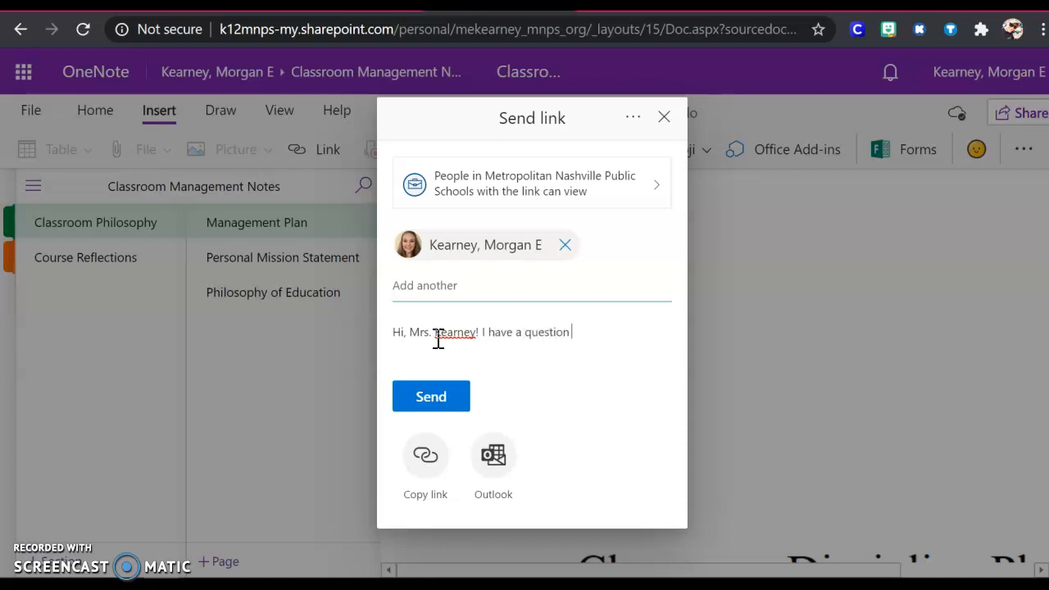
pyautogui.write(' in the section Cour')
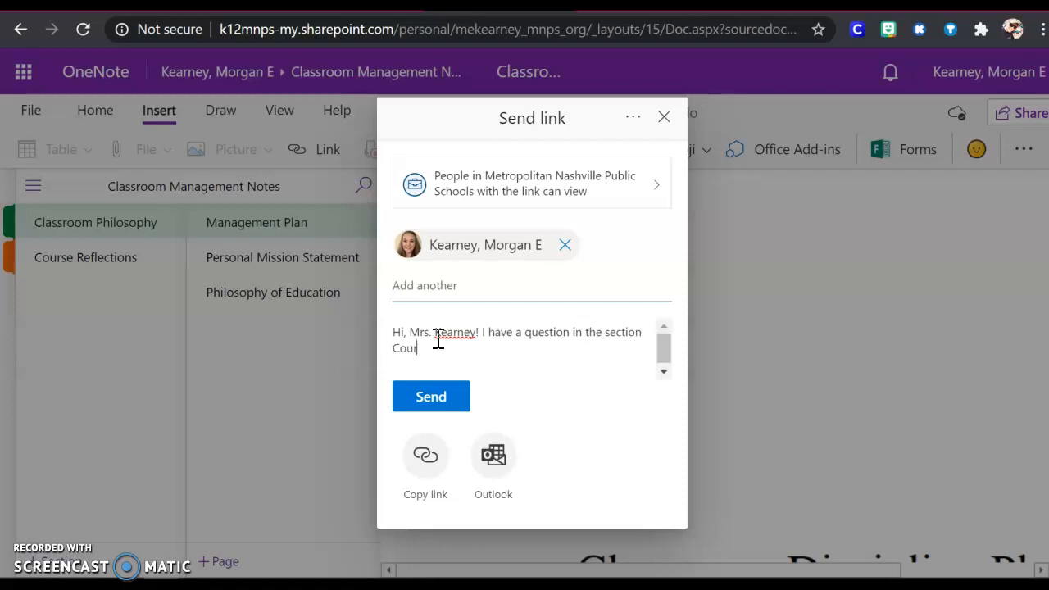
pyautogui.write('se Reflections on June 28th.')
pyautogui.click(435, 400)
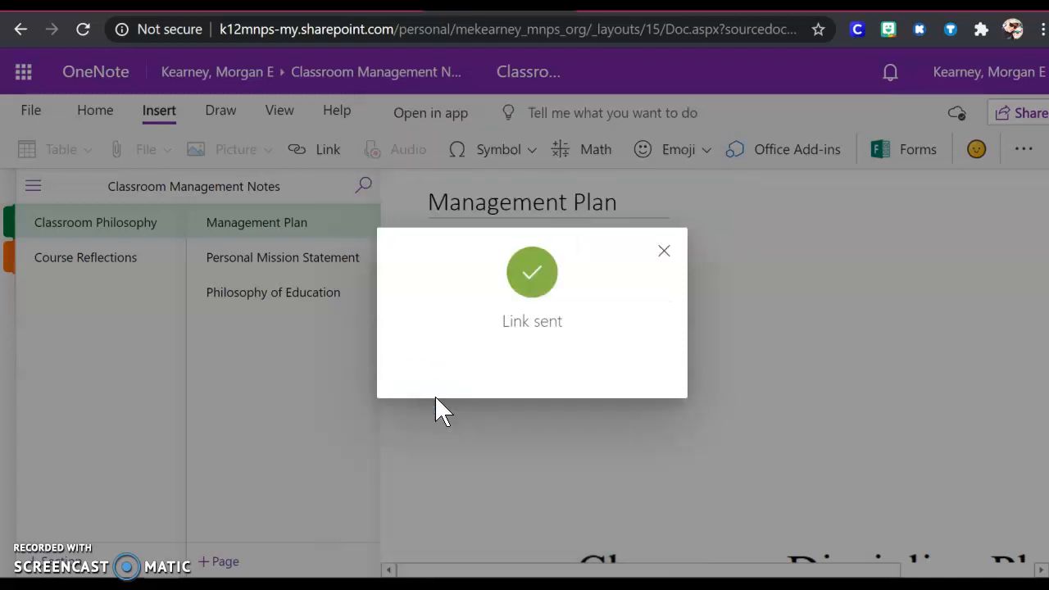